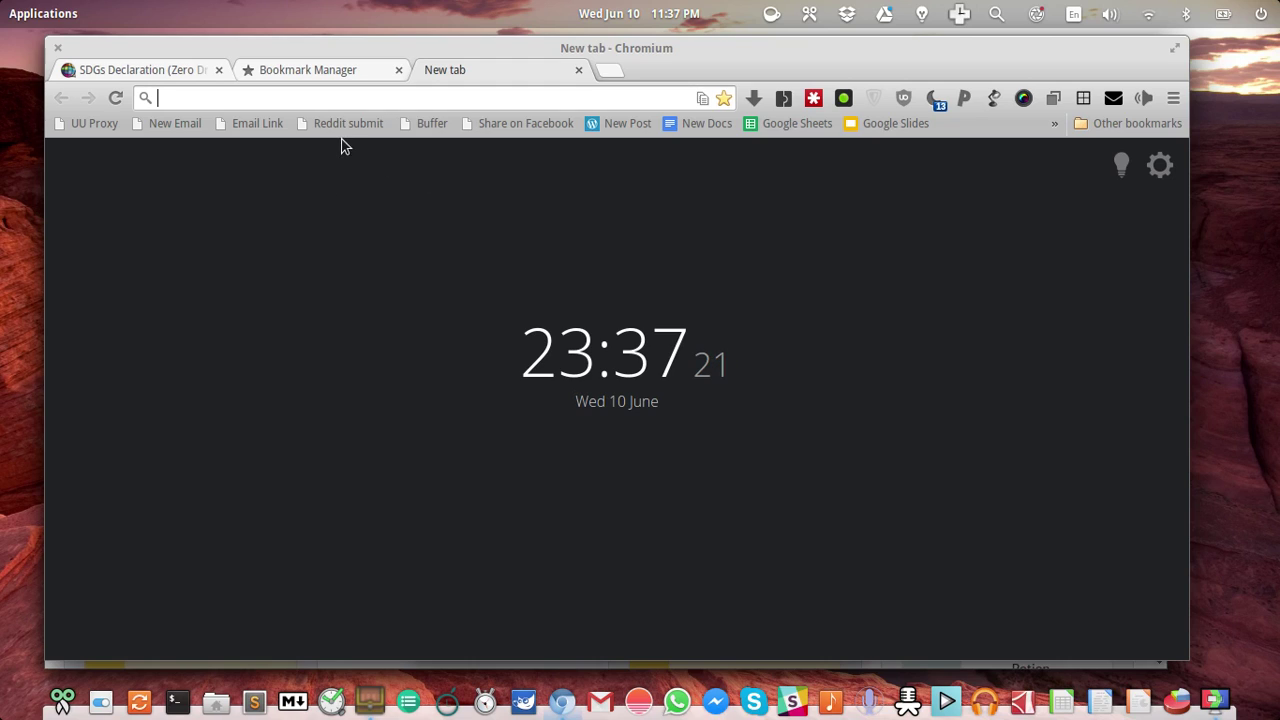
Step: Switch to the Bookmark Manager and expand Other bookmarks and its Archive folder
{"action": "left_click", "coordinate": [308, 68]}
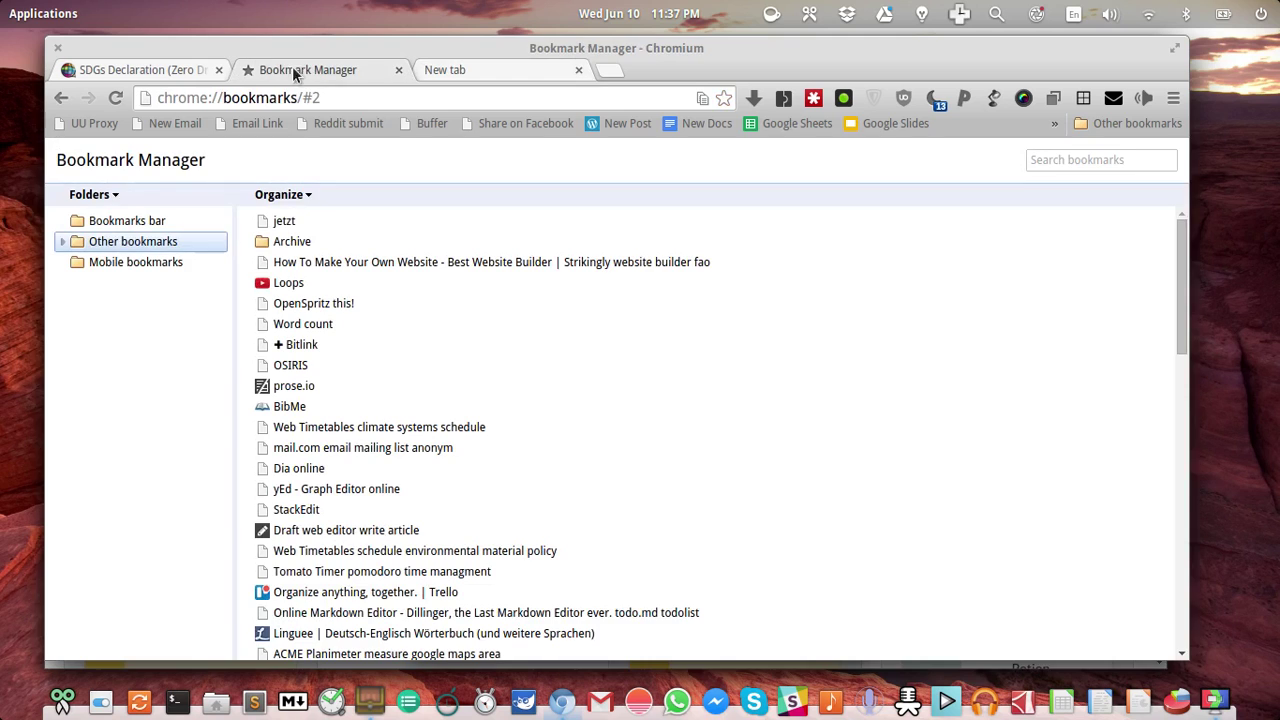
{"action": "left_click", "coordinate": [61, 242]}
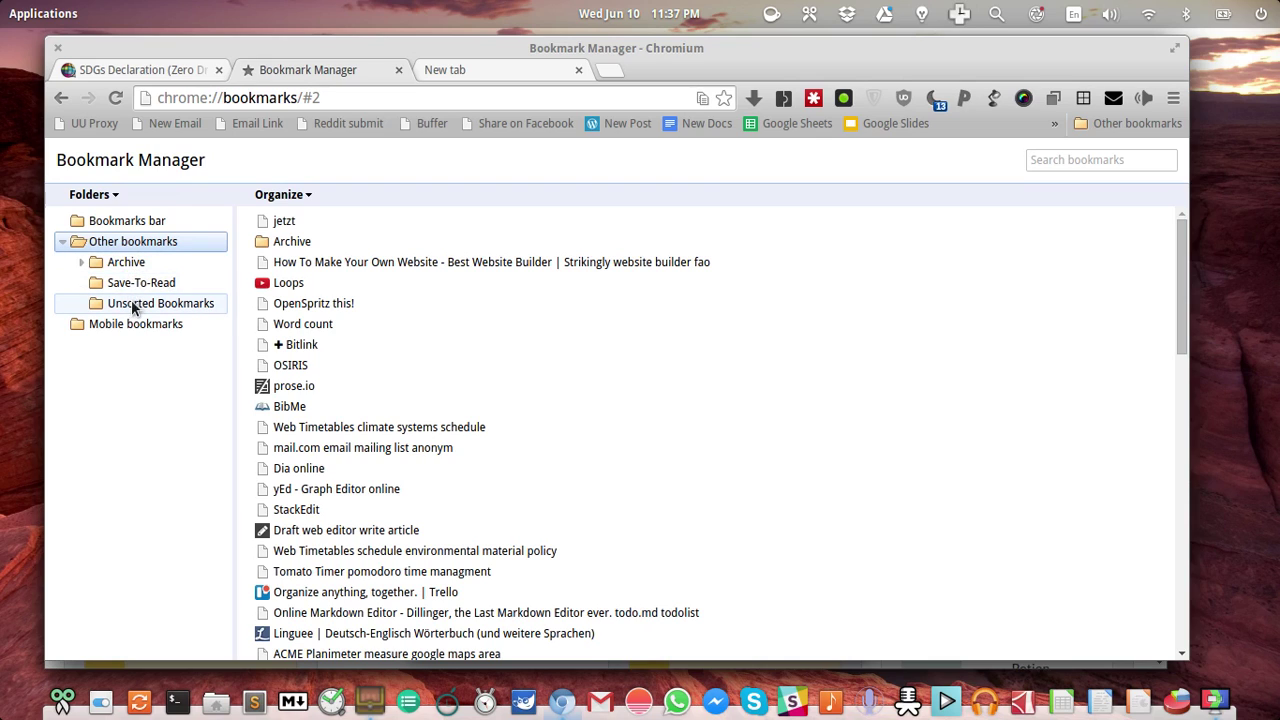
{"action": "left_click", "coordinate": [79, 262]}
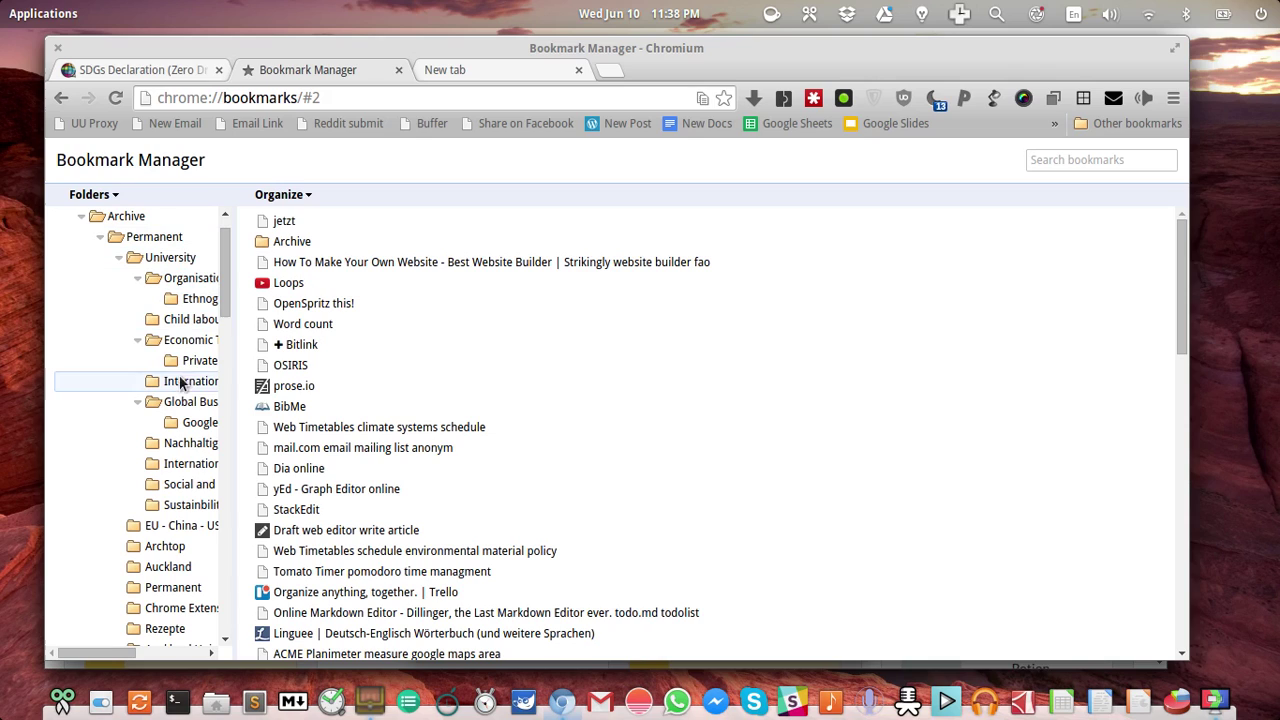
Step: Widen the folder pane so long names fit, then collapse Other bookmarks
{"action": "scroll", "coordinate": [160, 490], "scroll_direction": "down", "scroll_amount": 2}
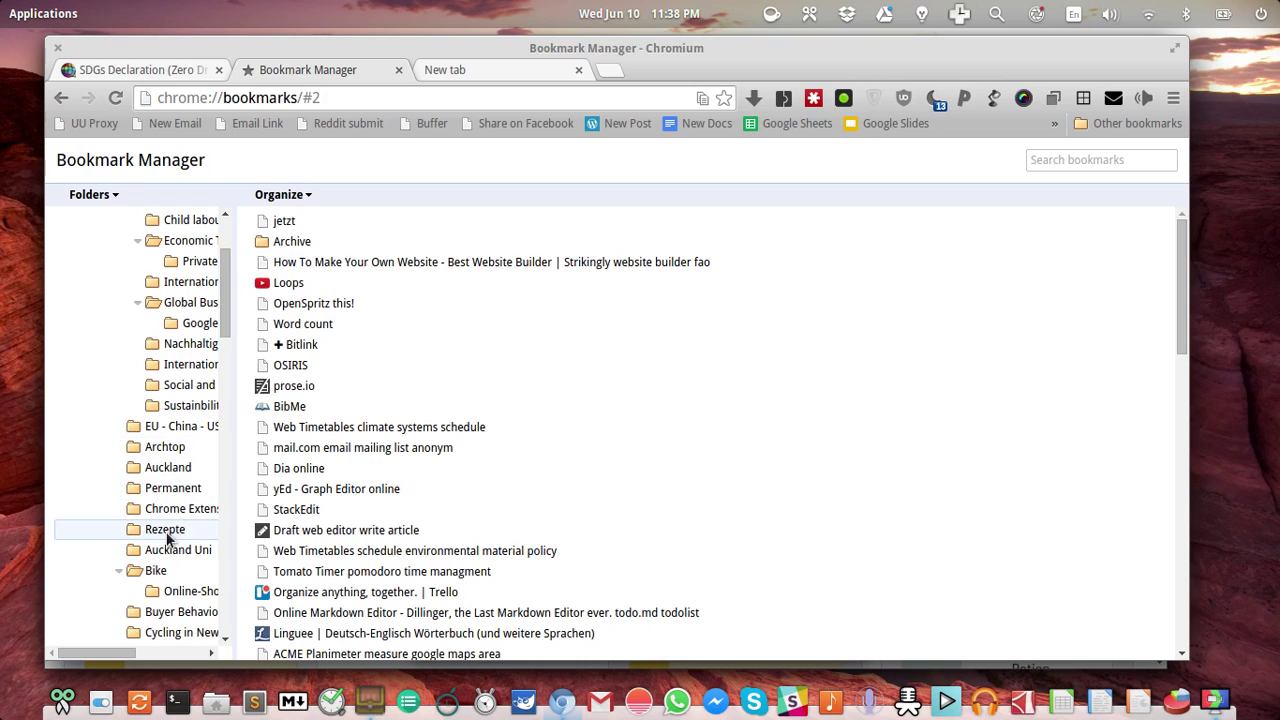
{"action": "scroll", "coordinate": [172, 532], "scroll_direction": "down", "scroll_amount": 5}
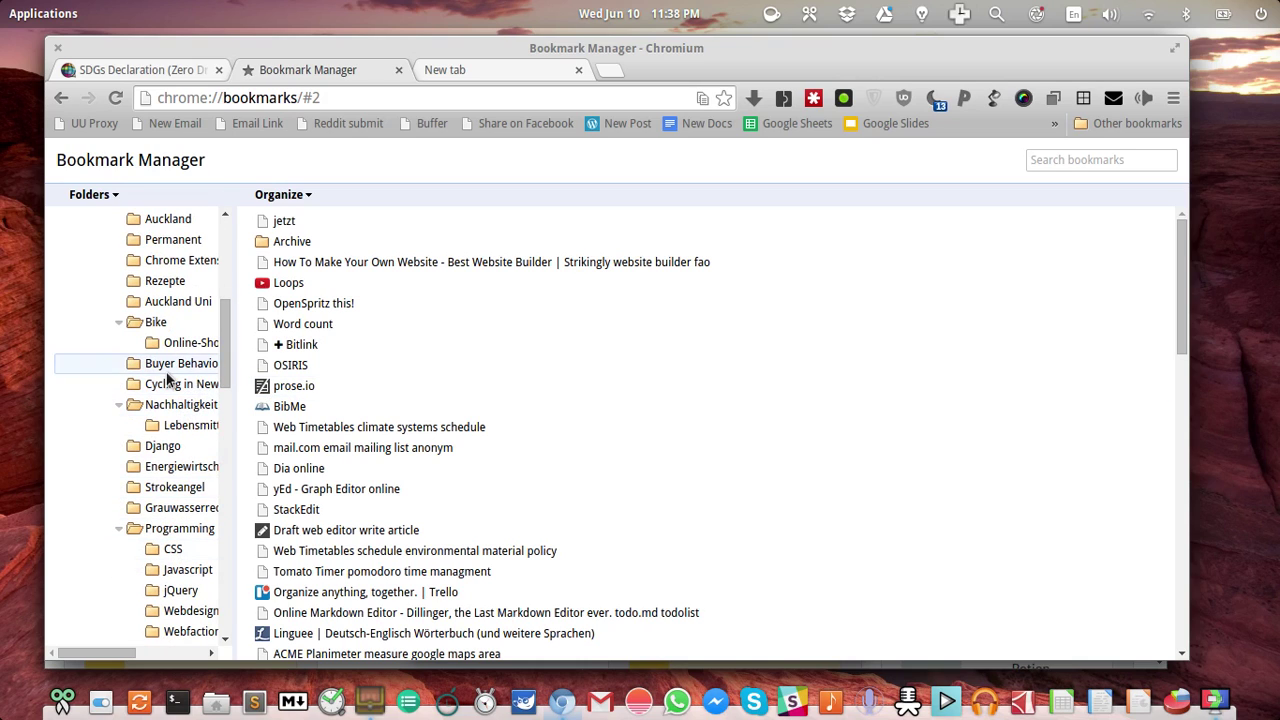
{"action": "scroll", "coordinate": [168, 388], "scroll_direction": "up", "scroll_amount": 5}
{"action": "scroll", "coordinate": [165, 390], "scroll_direction": "up", "scroll_amount": 3}
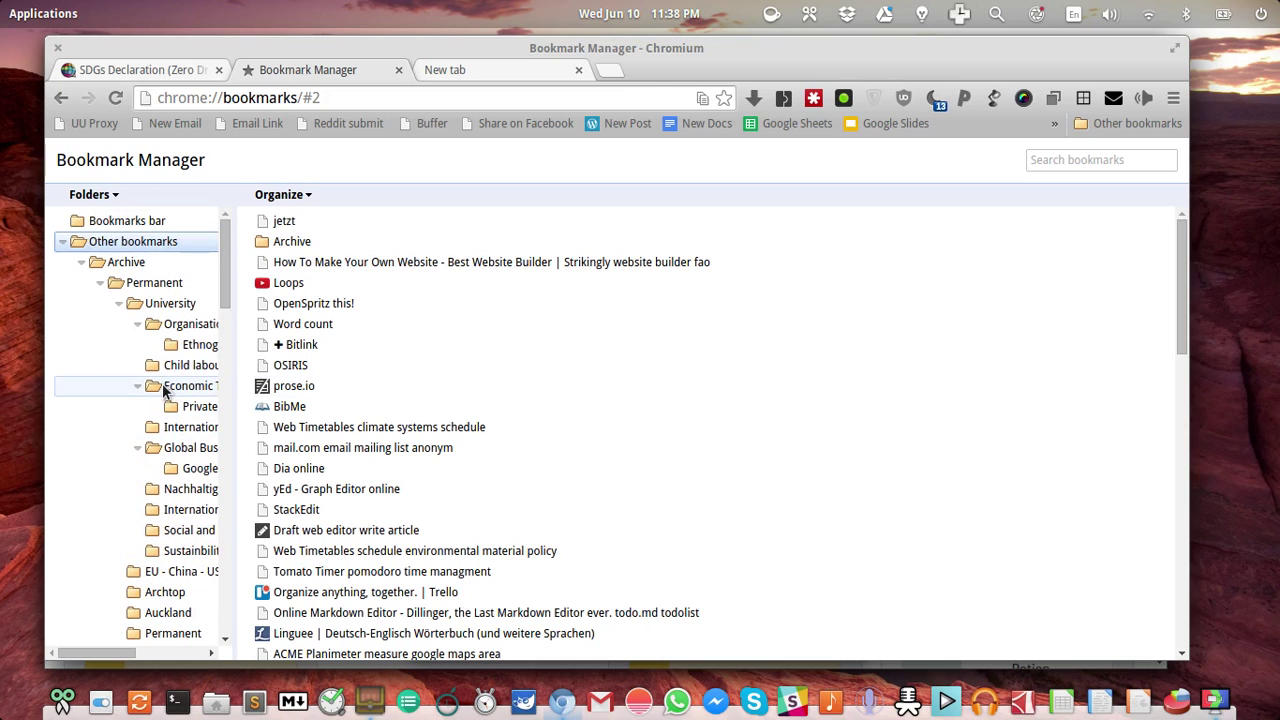
{"action": "left_click_drag", "start_coordinate": [229, 331], "coordinate": [300, 331]}
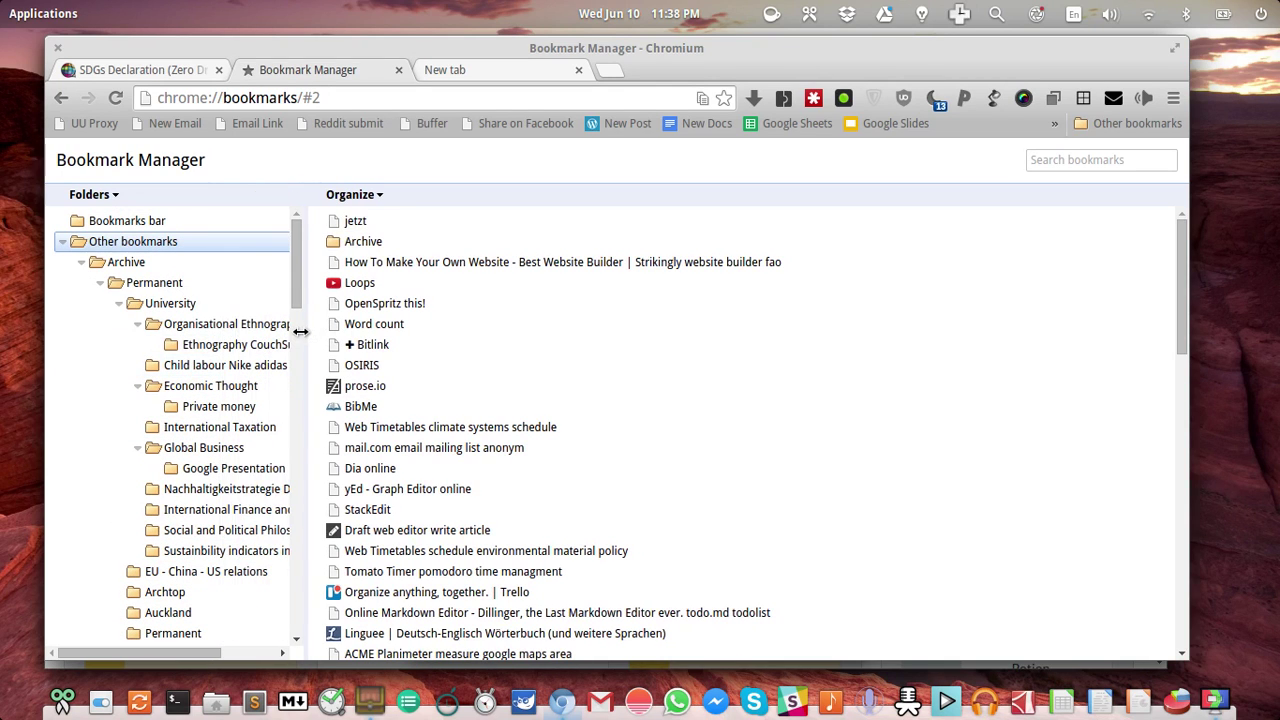
{"action": "left_click", "coordinate": [62, 243]}
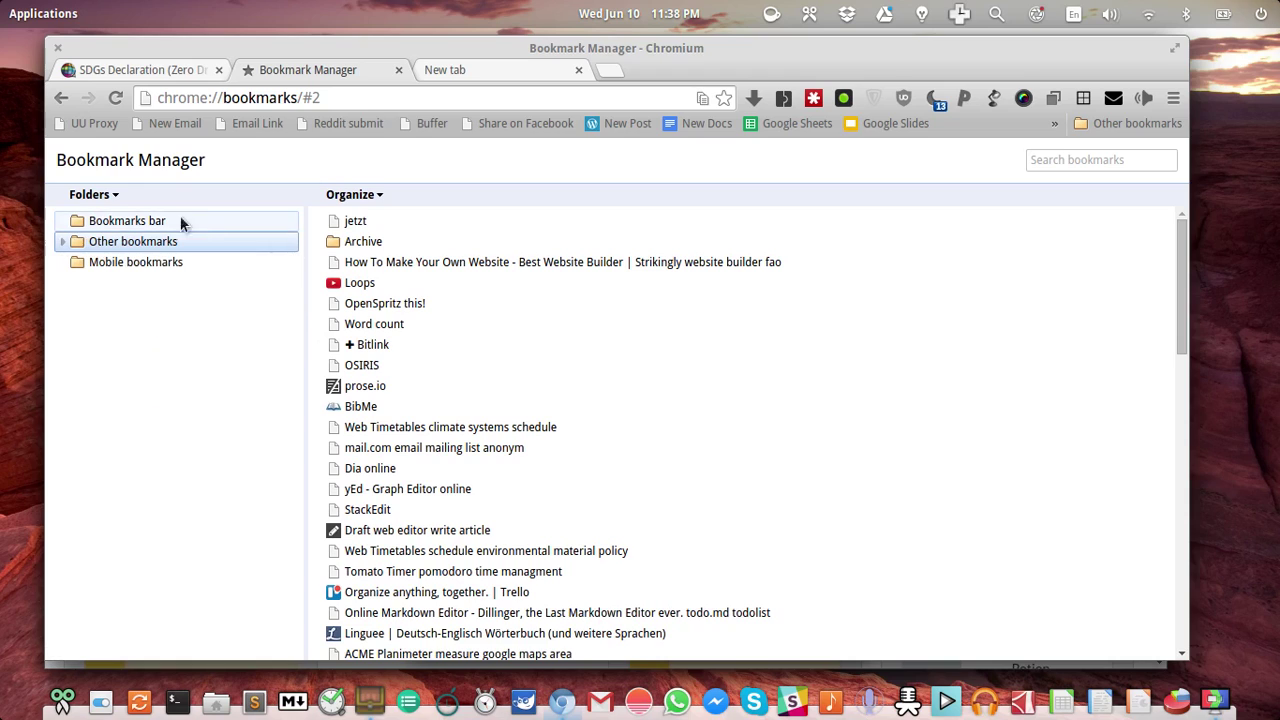
Step: View the Bookmarks bar contents, then expand Other bookmarks with Archive collapsed to reveal Unsorted Bookmarks
{"action": "left_click", "coordinate": [121, 221]}
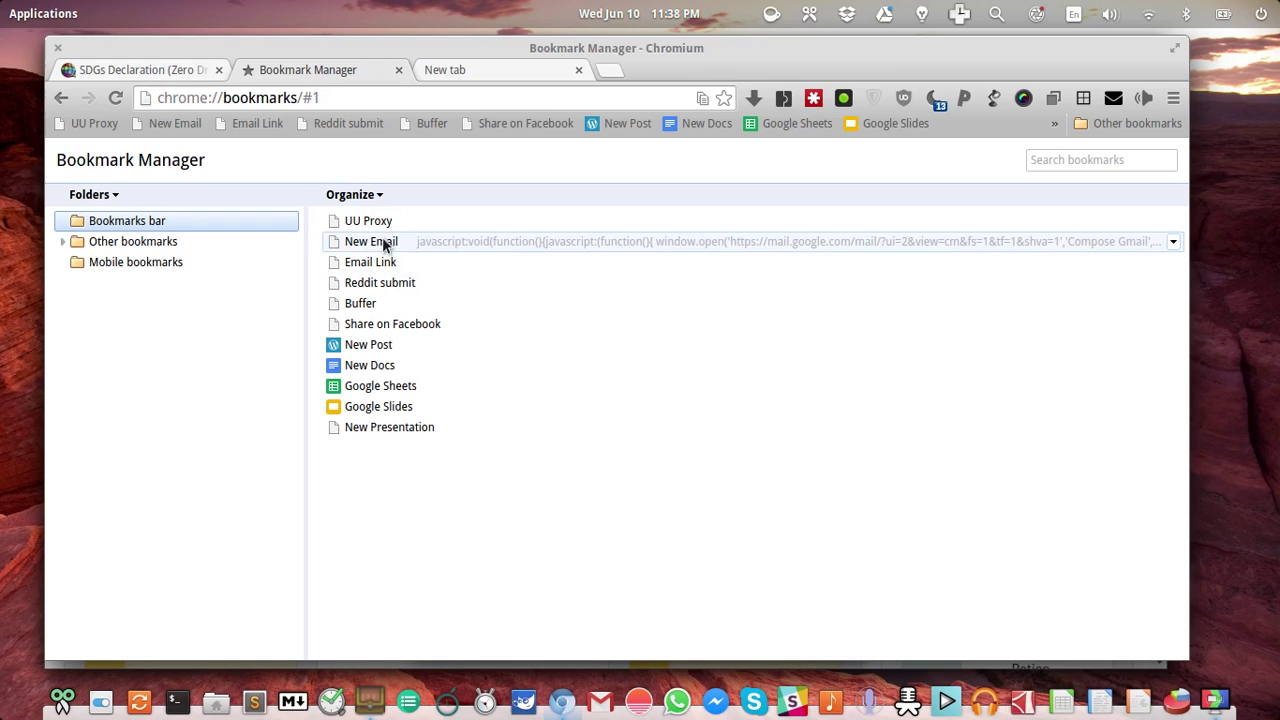
{"action": "left_click", "coordinate": [376, 266]}
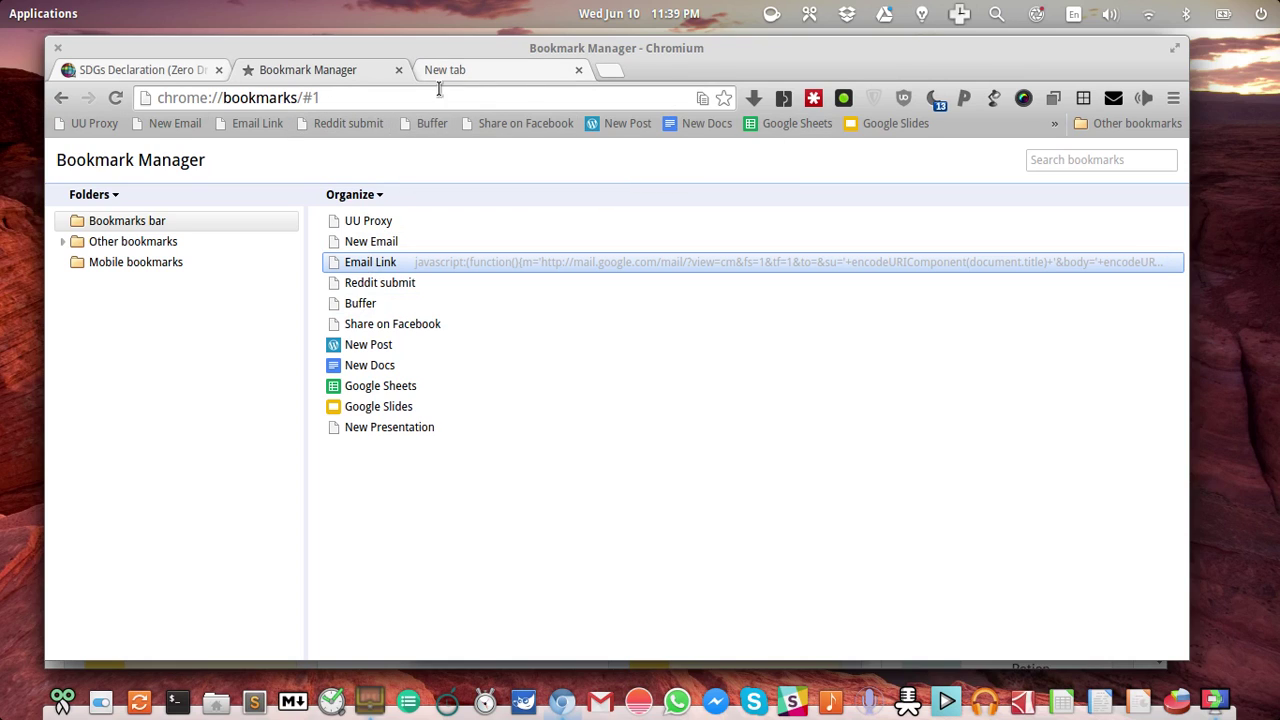
{"action": "left_click", "coordinate": [62, 243]}
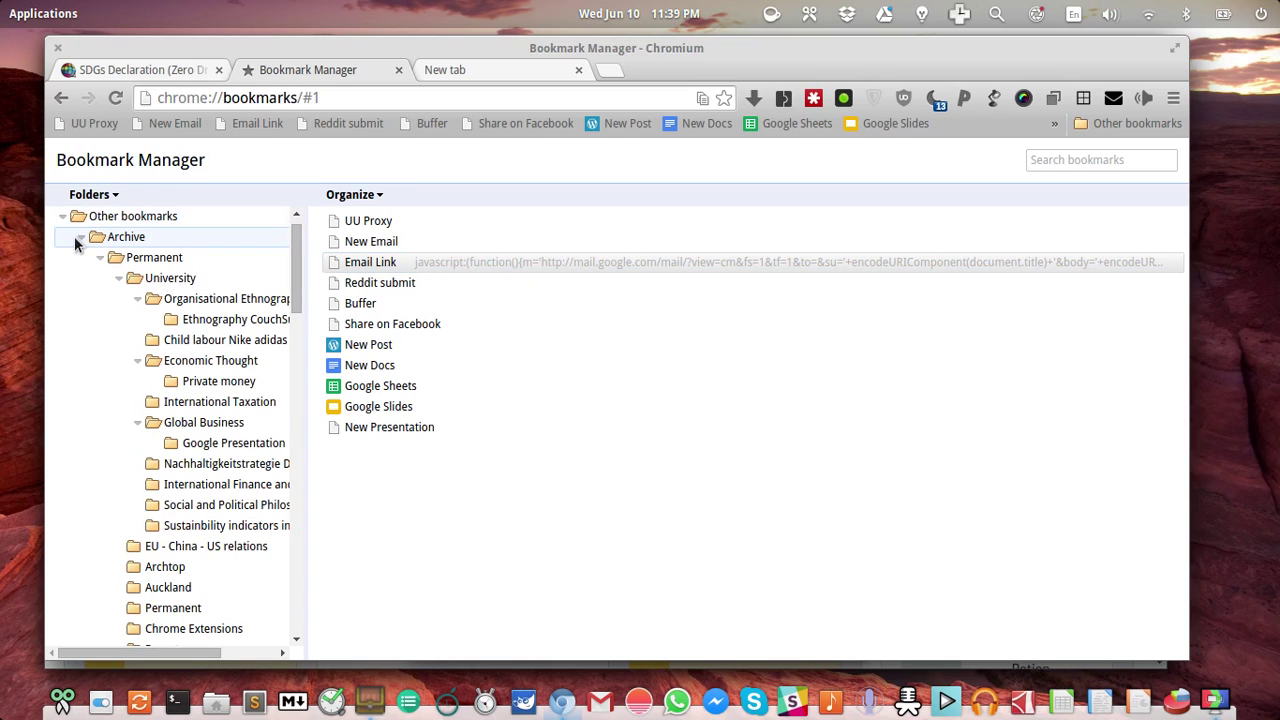
{"action": "left_click", "coordinate": [80, 236]}
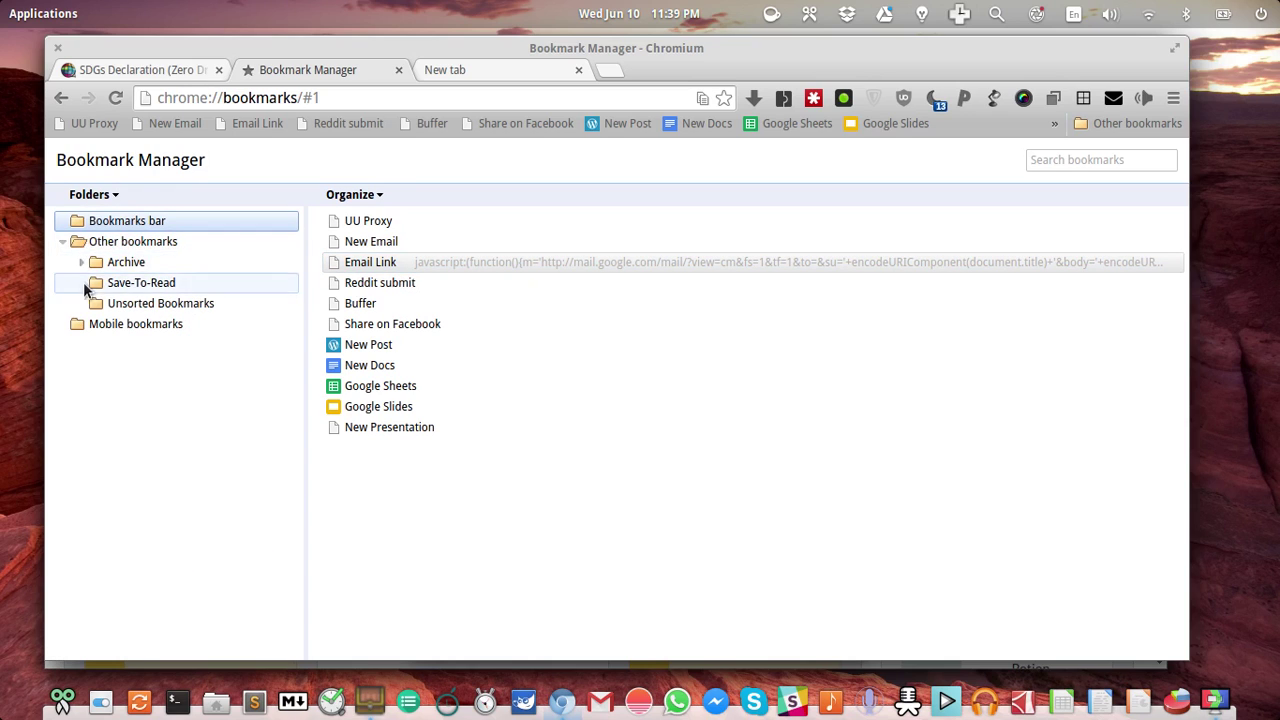
Step: Browse the Unsorted Bookmarks list, then close the empty New tab
{"action": "left_click", "coordinate": [157, 308]}
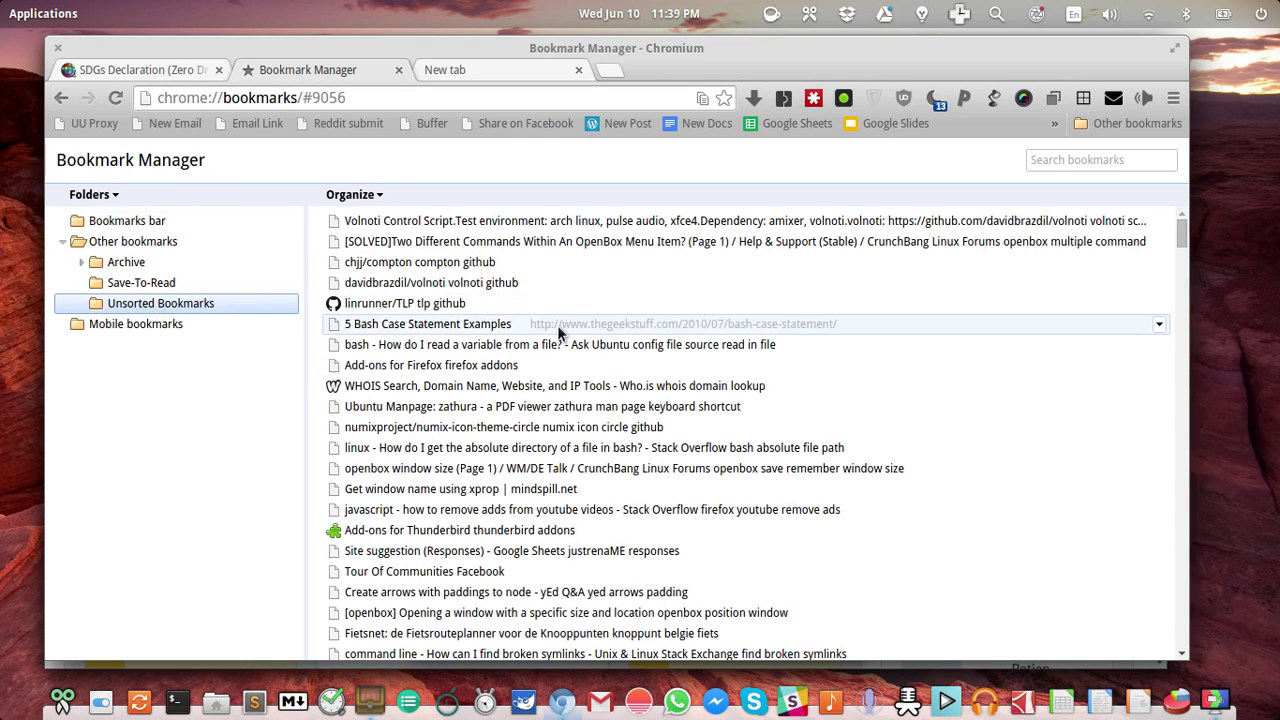
{"action": "scroll", "coordinate": [557, 325], "scroll_direction": "down", "scroll_amount": 10}
{"action": "scroll", "coordinate": [557, 430], "scroll_direction": "up", "scroll_amount": 10}
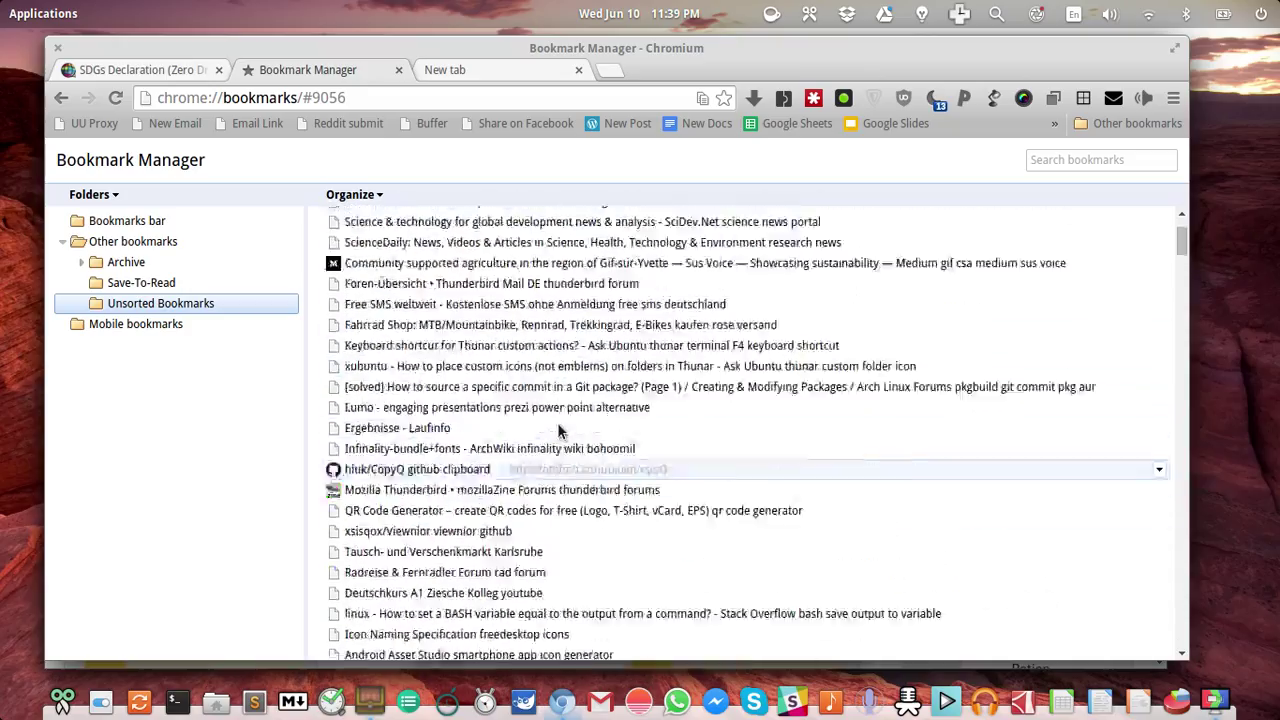
{"action": "scroll", "coordinate": [559, 430], "scroll_direction": "down", "scroll_amount": 15}
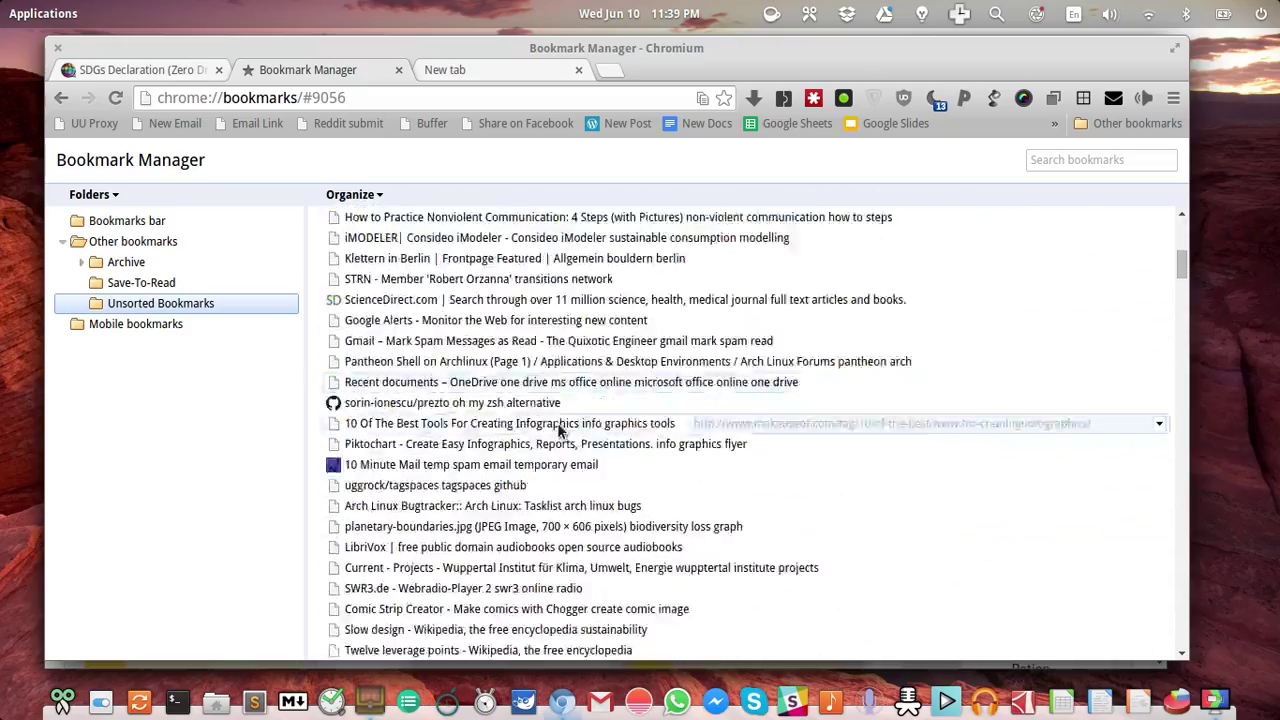
{"action": "scroll", "coordinate": [559, 430], "scroll_direction": "down", "scroll_amount": 5}
{"action": "scroll", "coordinate": [559, 430], "scroll_direction": "up", "scroll_amount": 15}
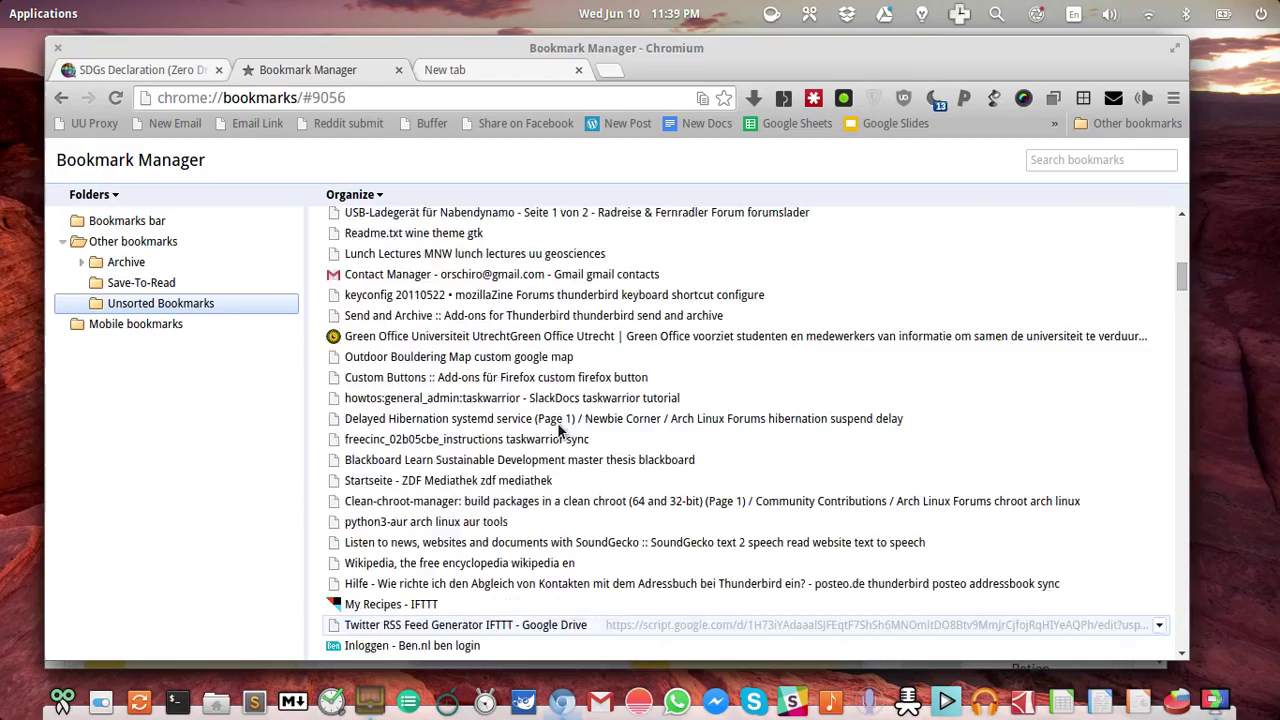
{"action": "scroll", "coordinate": [559, 430], "scroll_direction": "up", "scroll_amount": 5}
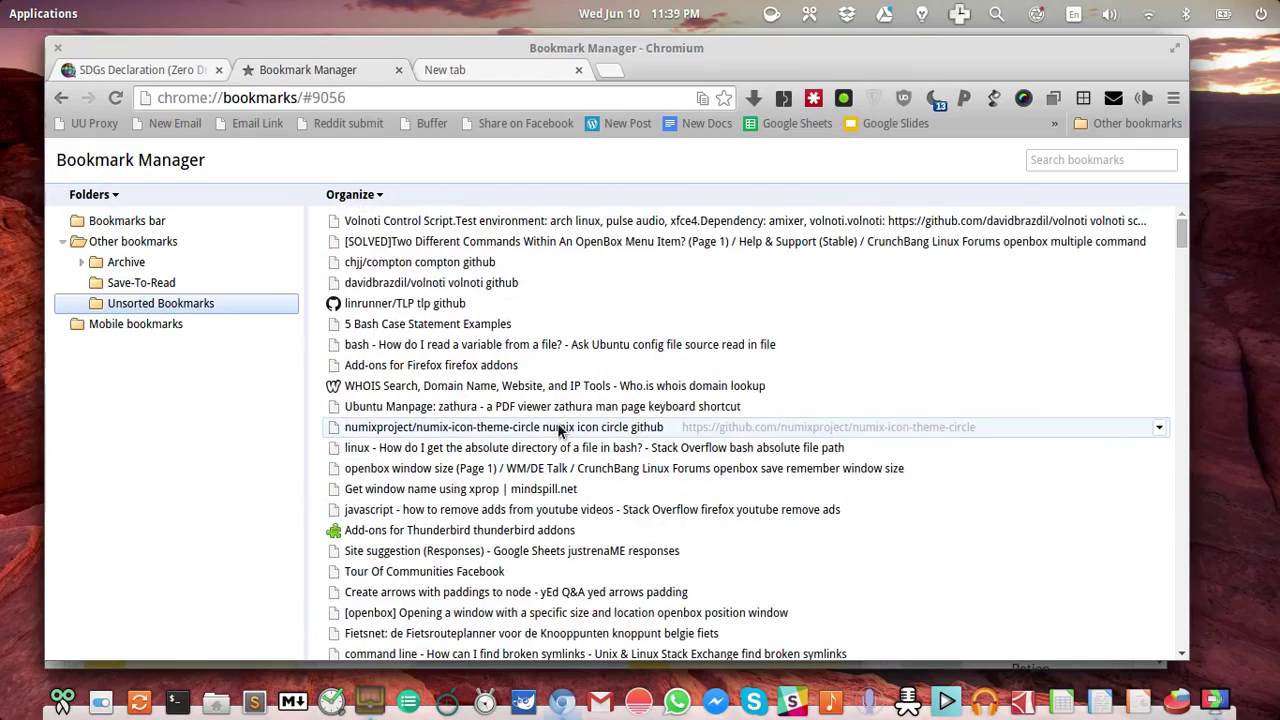
{"action": "left_click", "coordinate": [517, 70]}
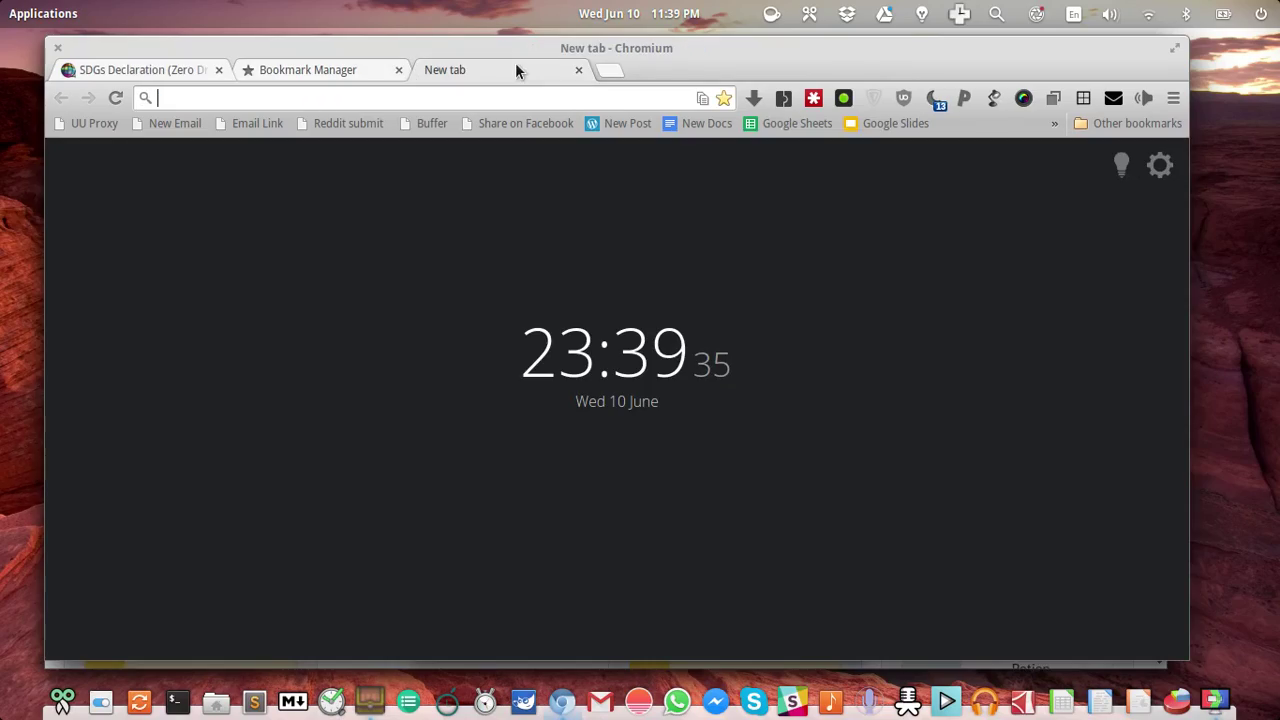
{"action": "left_click", "coordinate": [579, 70]}
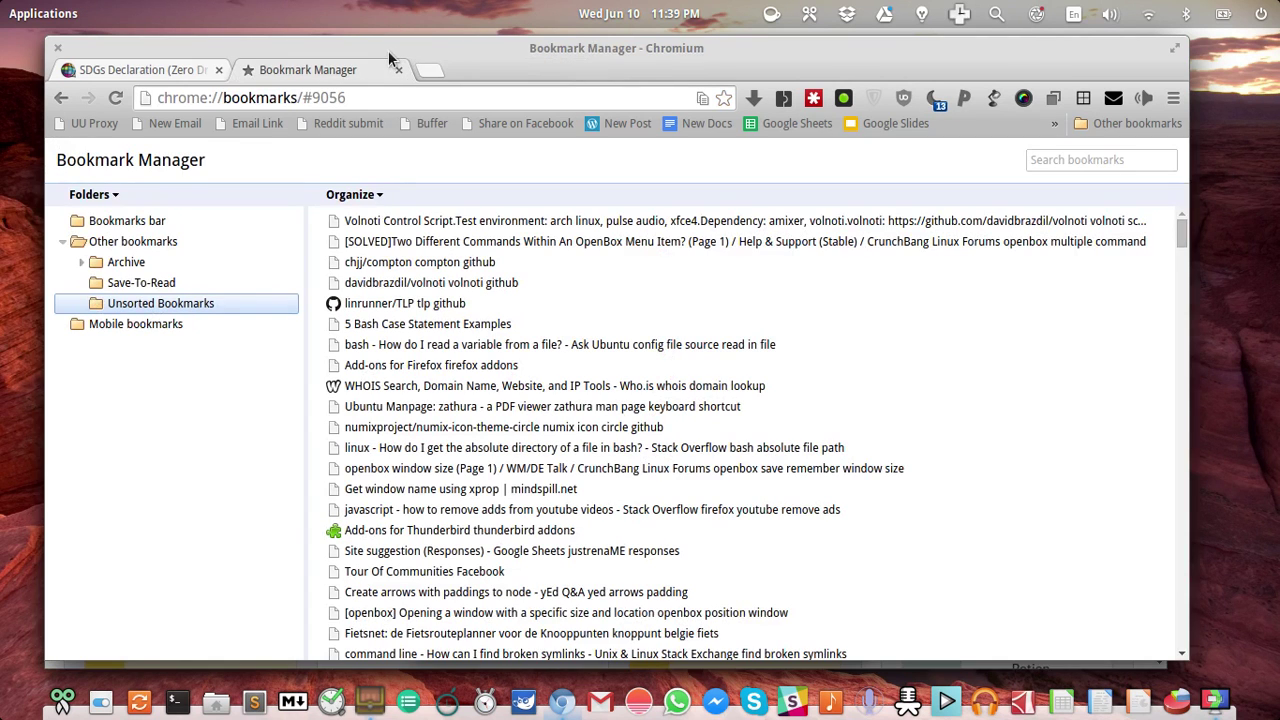
Step: Close the bookmark manager and bookmark the worldwewant2015.org SDGs Declaration page with Ctrl+D
{"action": "left_click", "coordinate": [398, 70]}
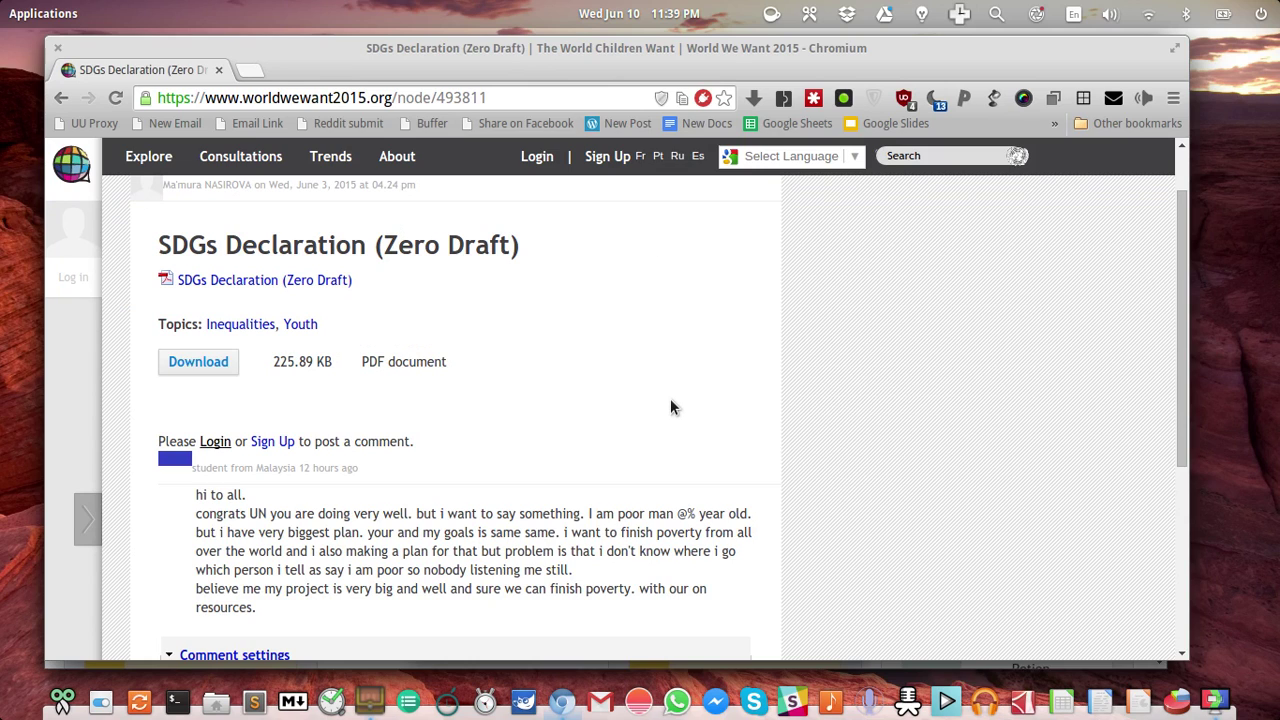
{"action": "scroll", "coordinate": [670, 406], "scroll_direction": "up", "scroll_amount": 1}
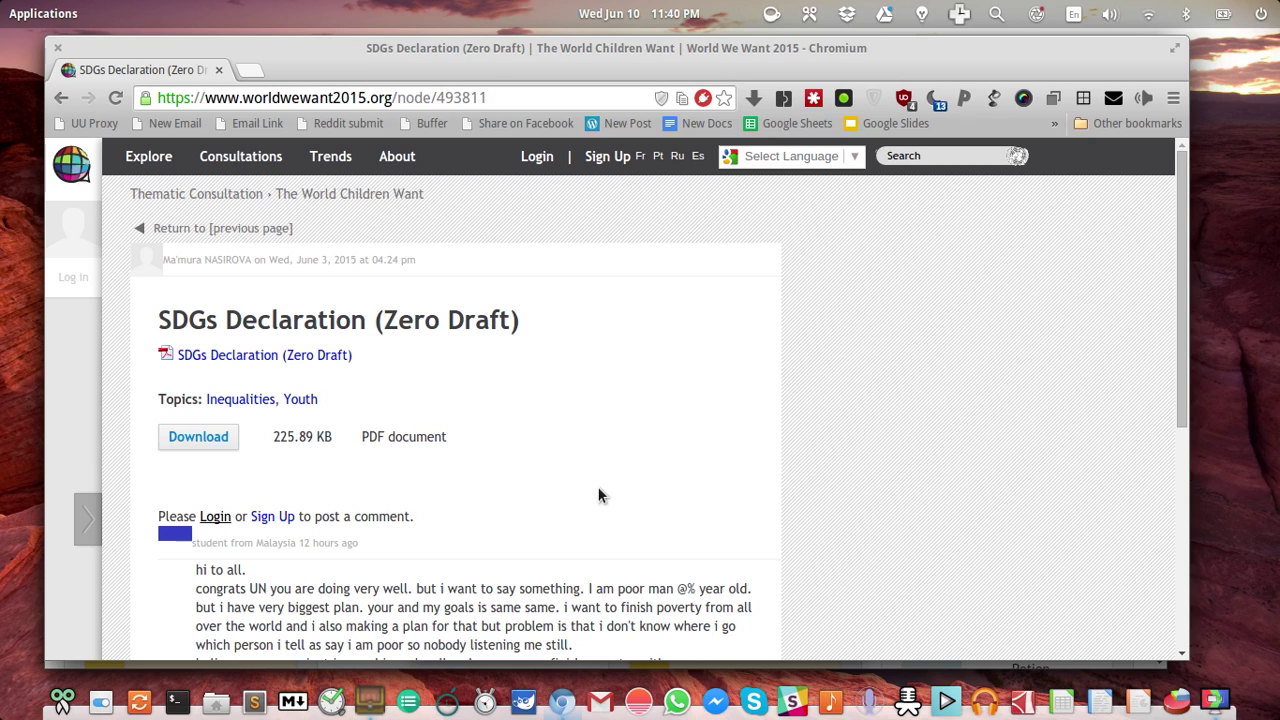
{"action": "scroll", "coordinate": [622, 472], "scroll_direction": "down", "scroll_amount": 5}
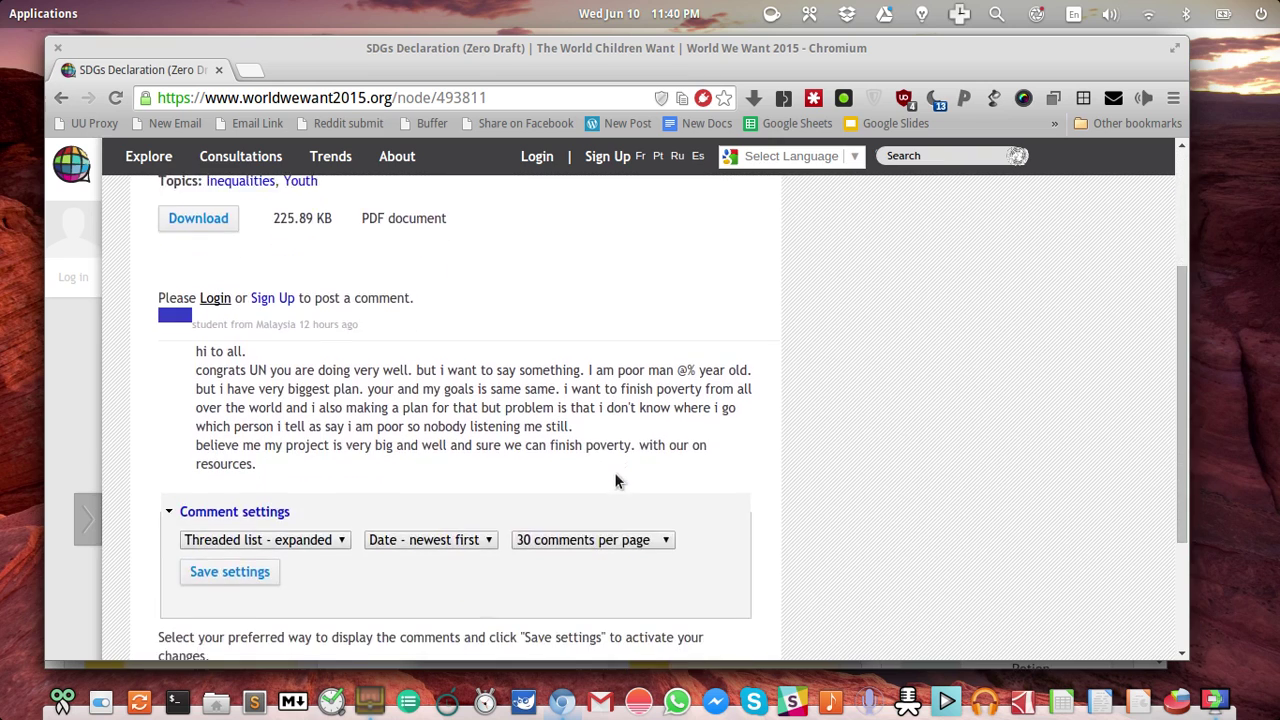
{"action": "scroll", "coordinate": [615, 481], "scroll_direction": "up", "scroll_amount": 5}
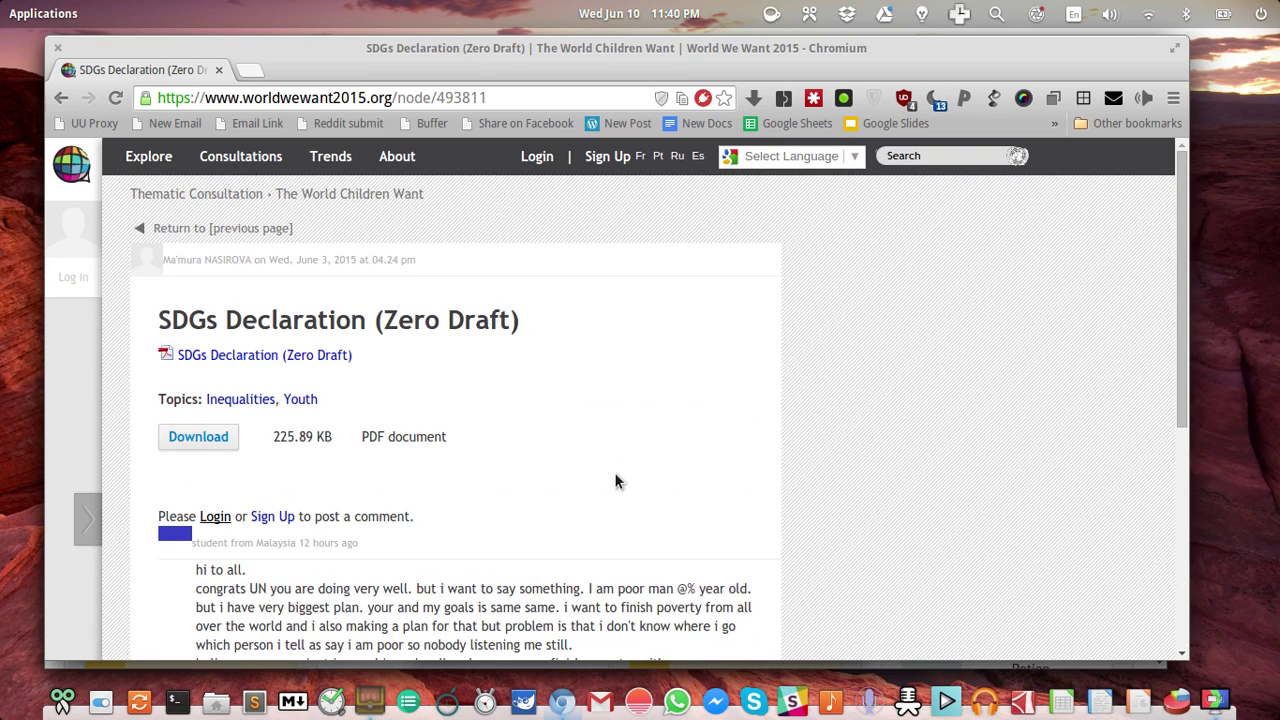
{"action": "key", "text": "ctrl+d"}
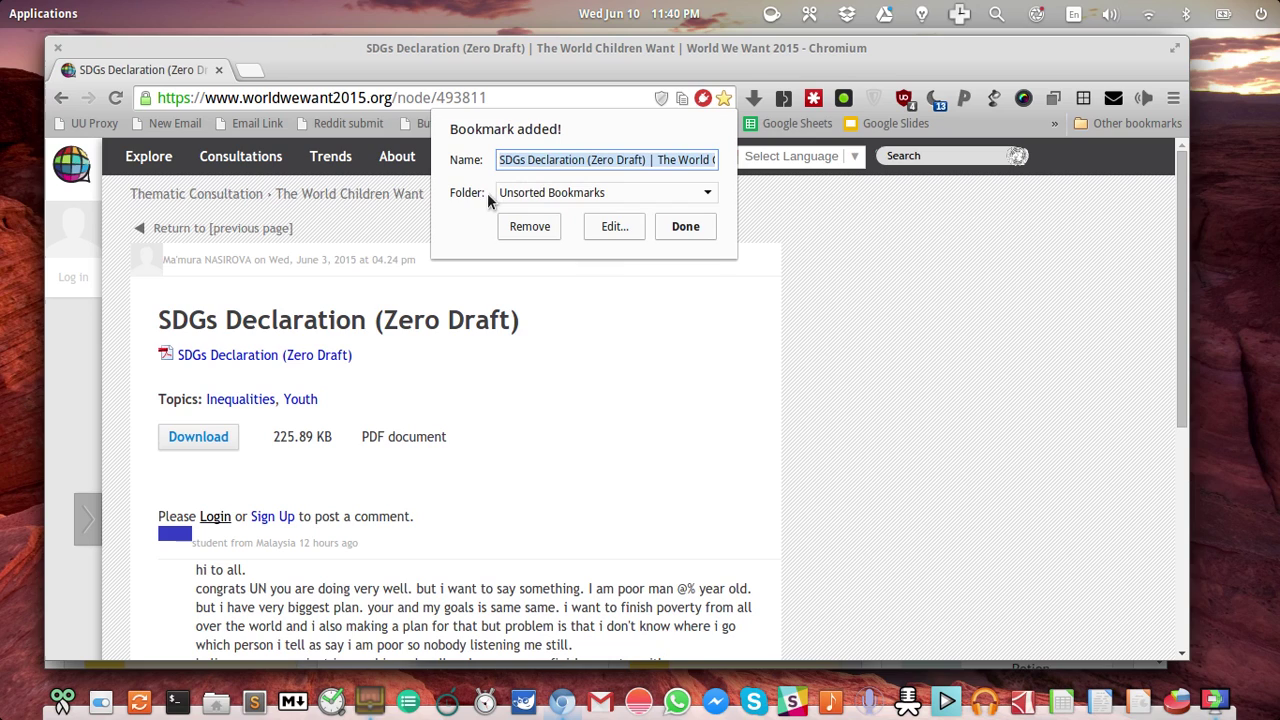
Step: Append 'sustainable development goals declaration children kids draft' to the bookmark name and save it
{"action": "left_click", "coordinate": [567, 162]}
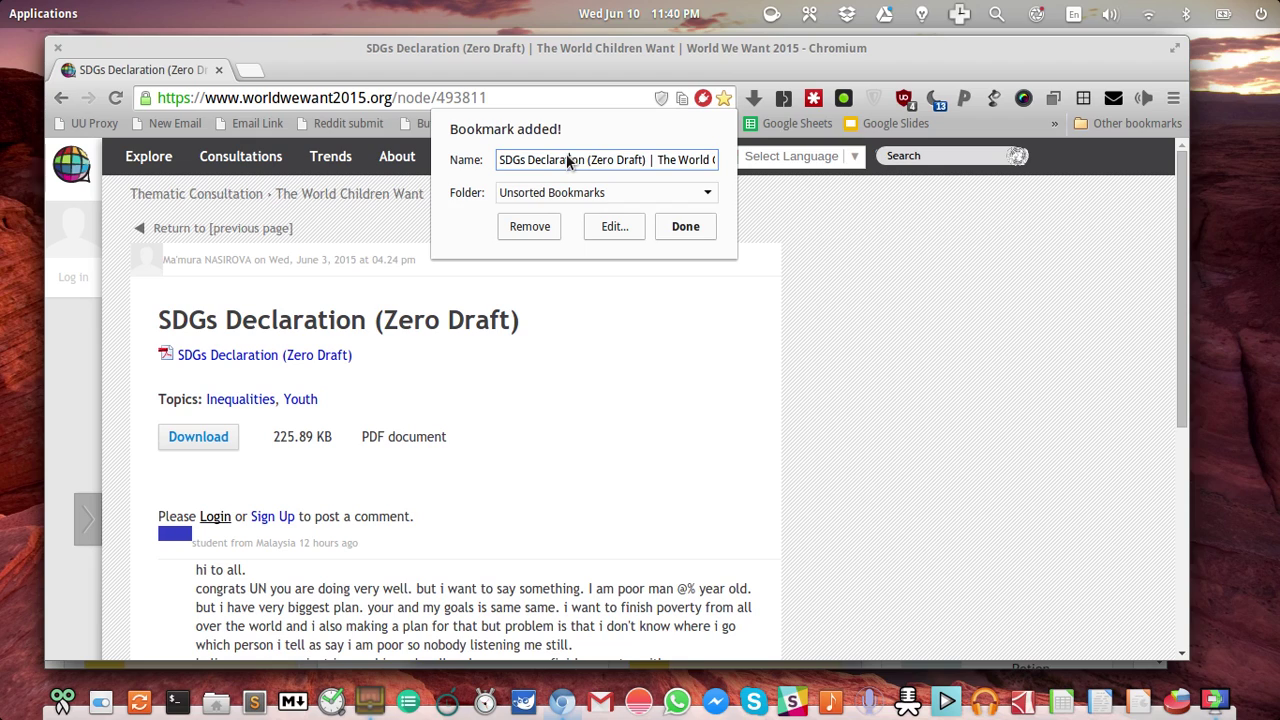
{"action": "key", "text": "End"}
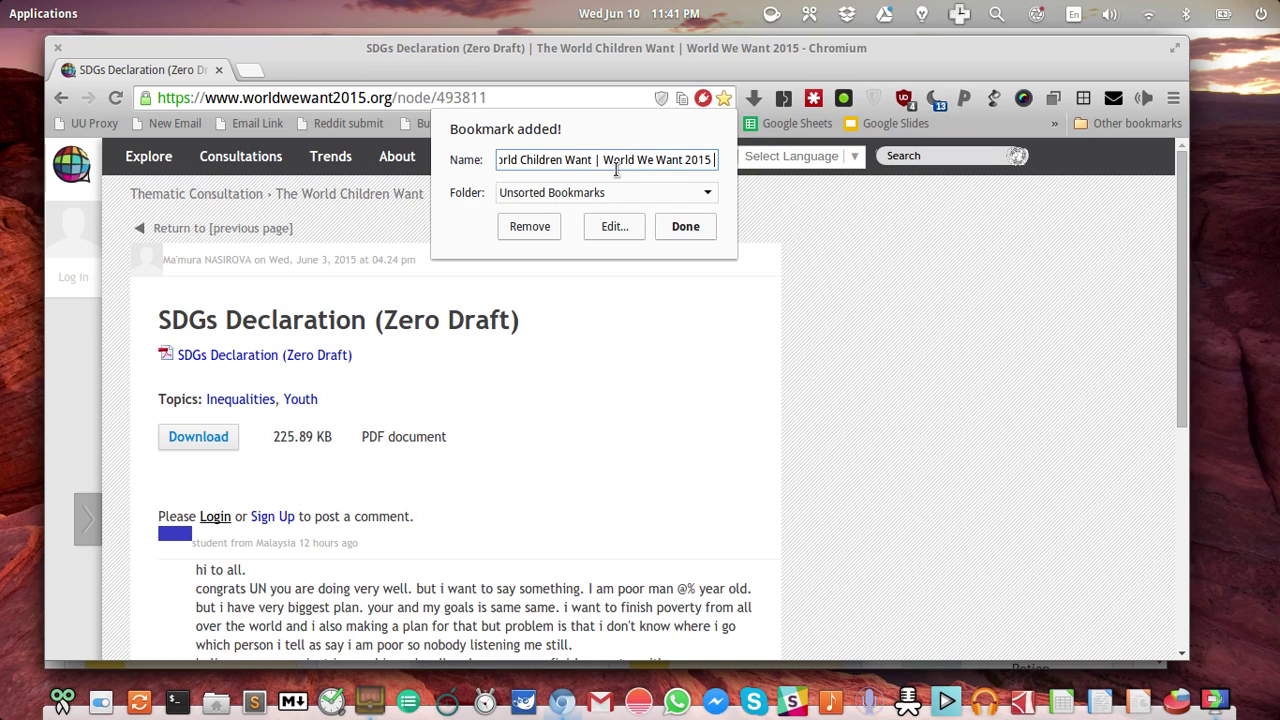
{"action": "type", "text": "sustainable devel"}
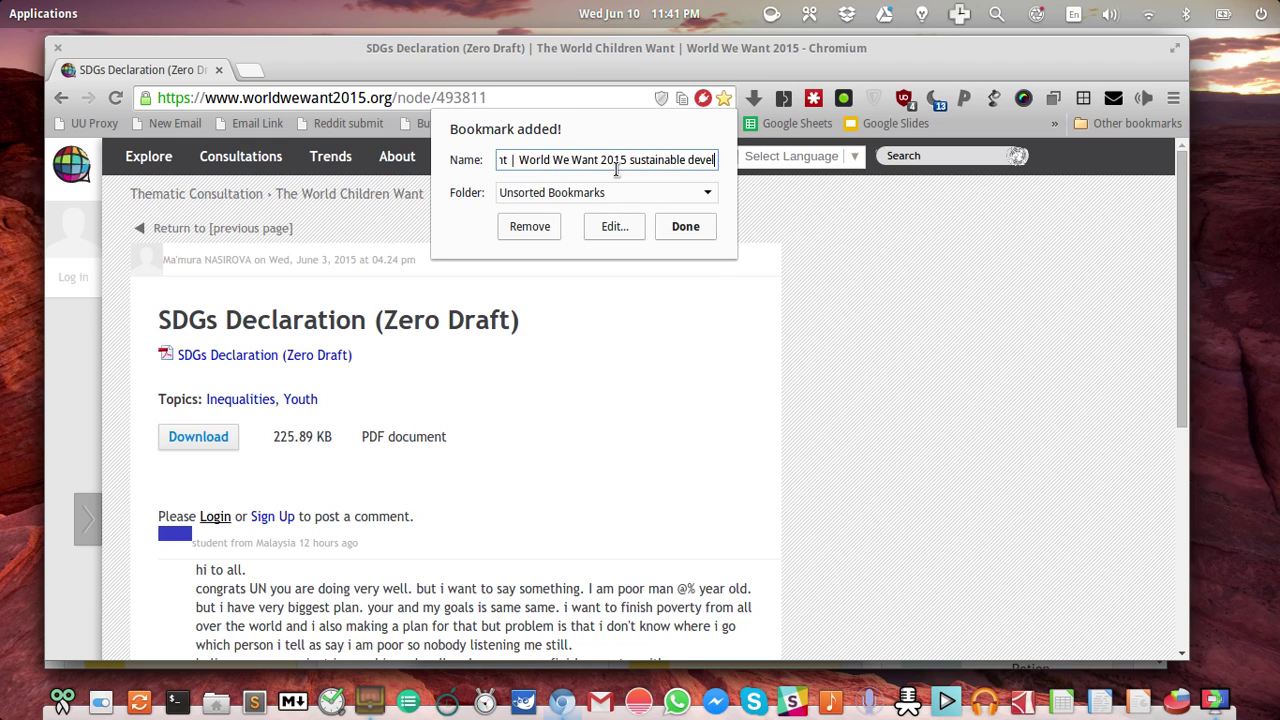
{"action": "type", "text": "opment goals"}
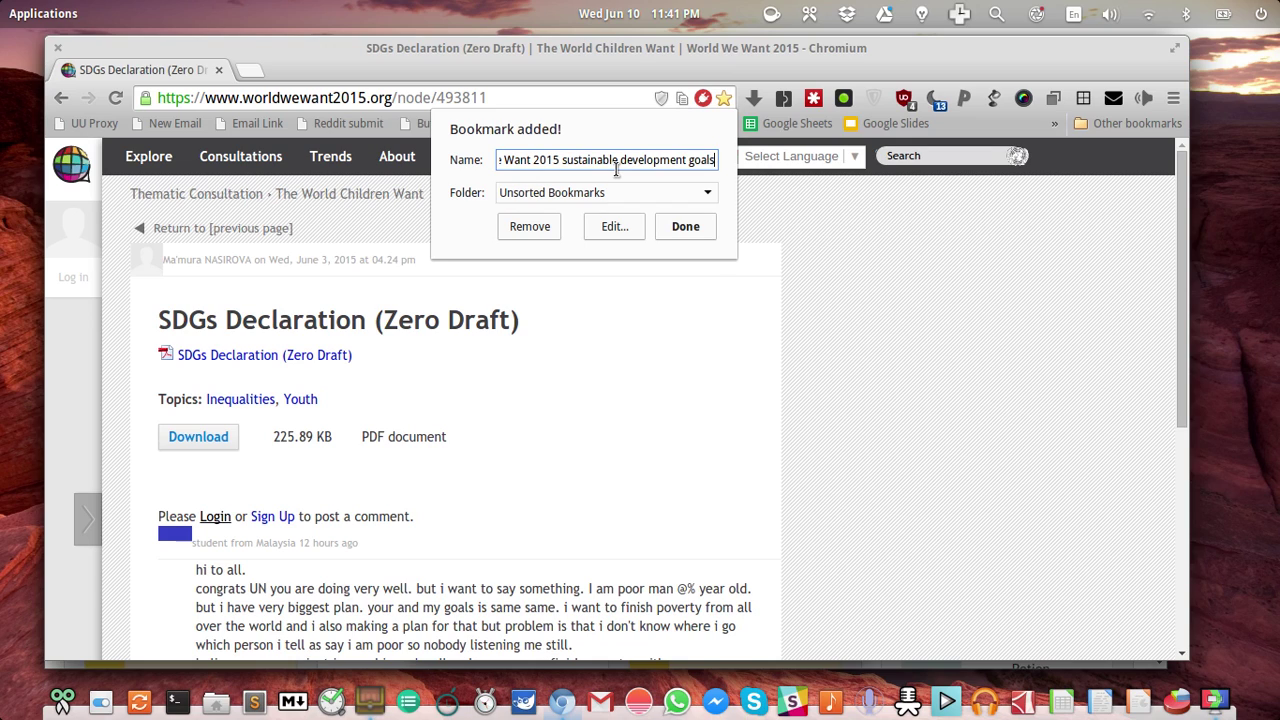
{"action": "type", "text": "declaration"}
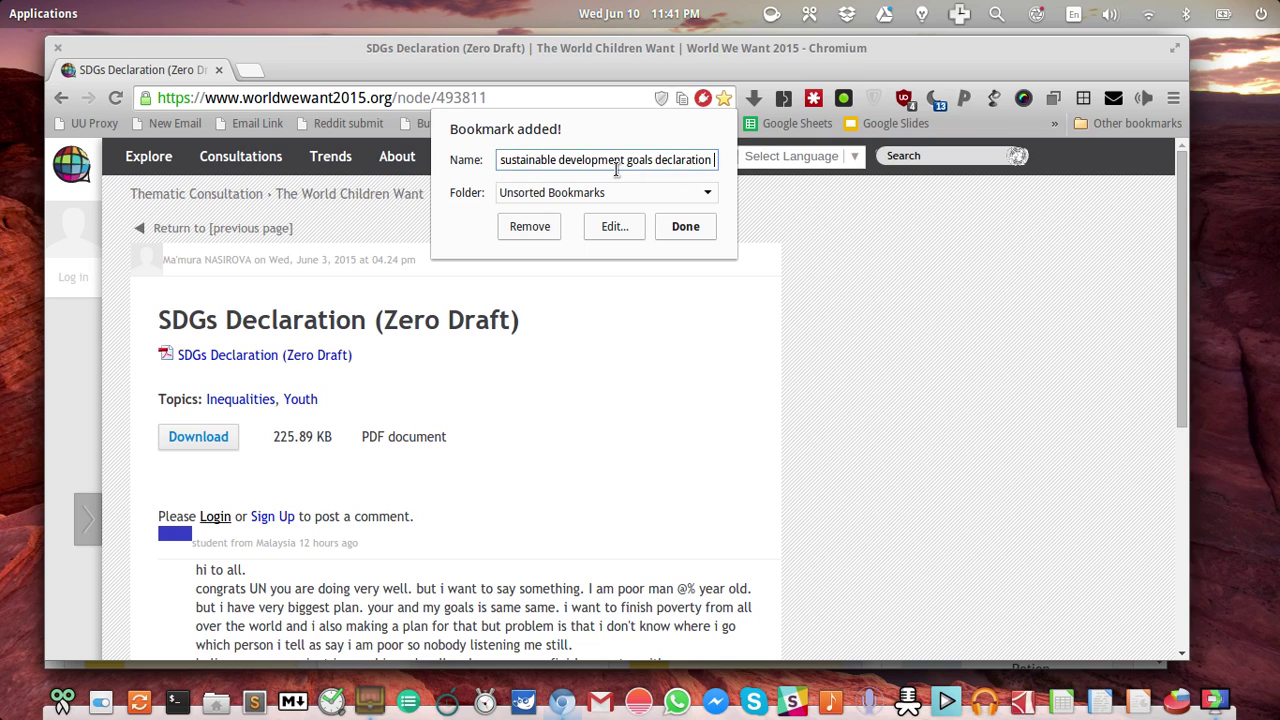
{"action": "type", "text": " children kids "}
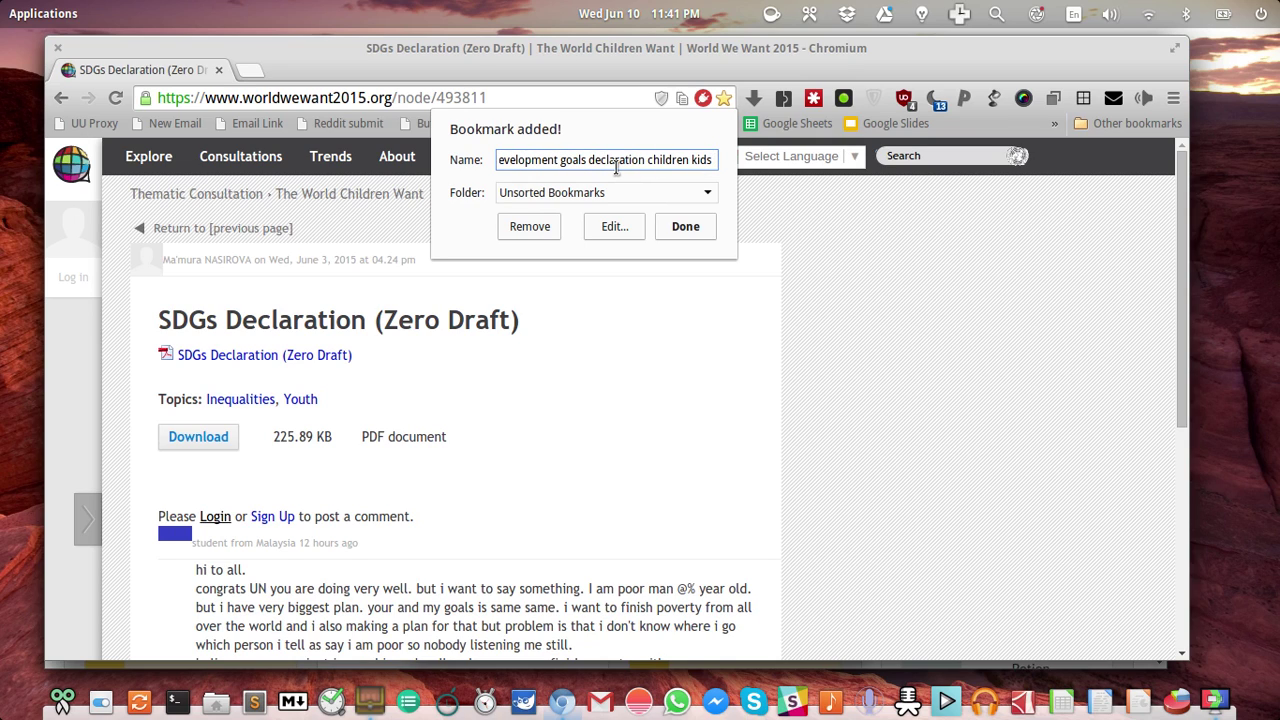
{"action": "type", "text": "dream"}
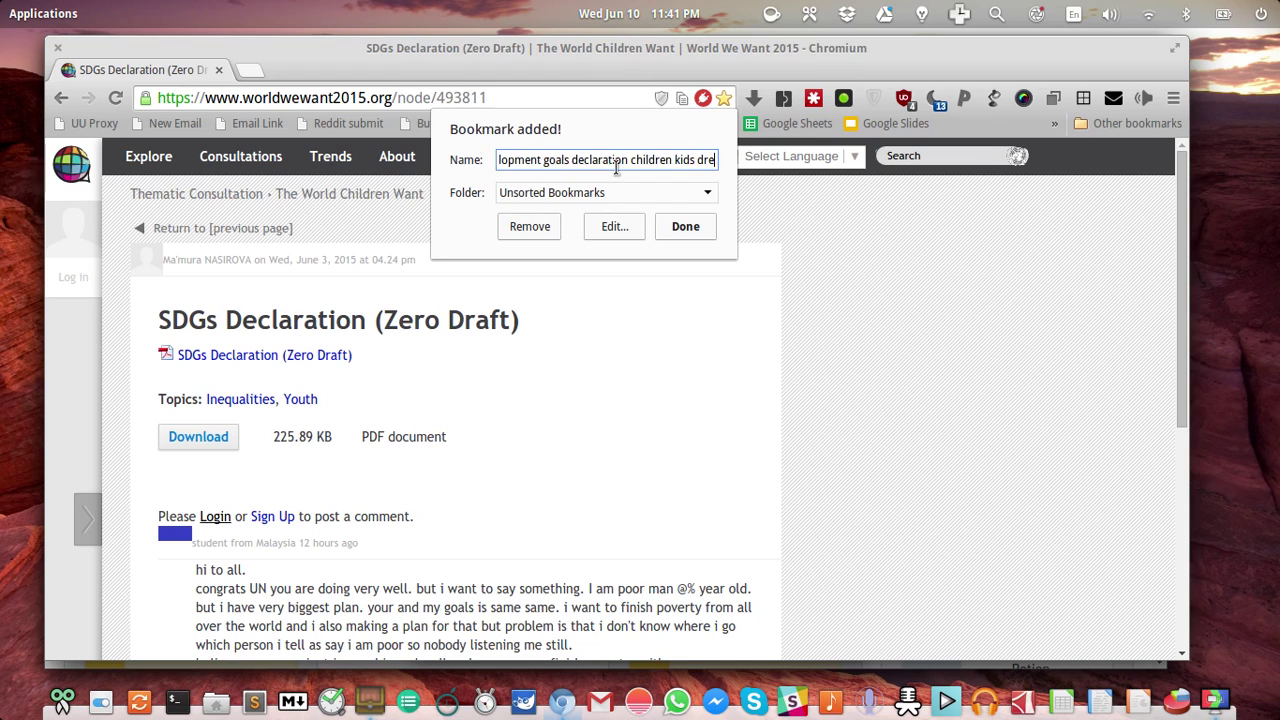
{"action": "key", "text": "BackSpace"}
{"action": "key", "text": "BackSpace"}
{"action": "key", "text": "BackSpace"}
{"action": "type", "text": "aft"}
{"action": "key", "text": "BackSpace"}
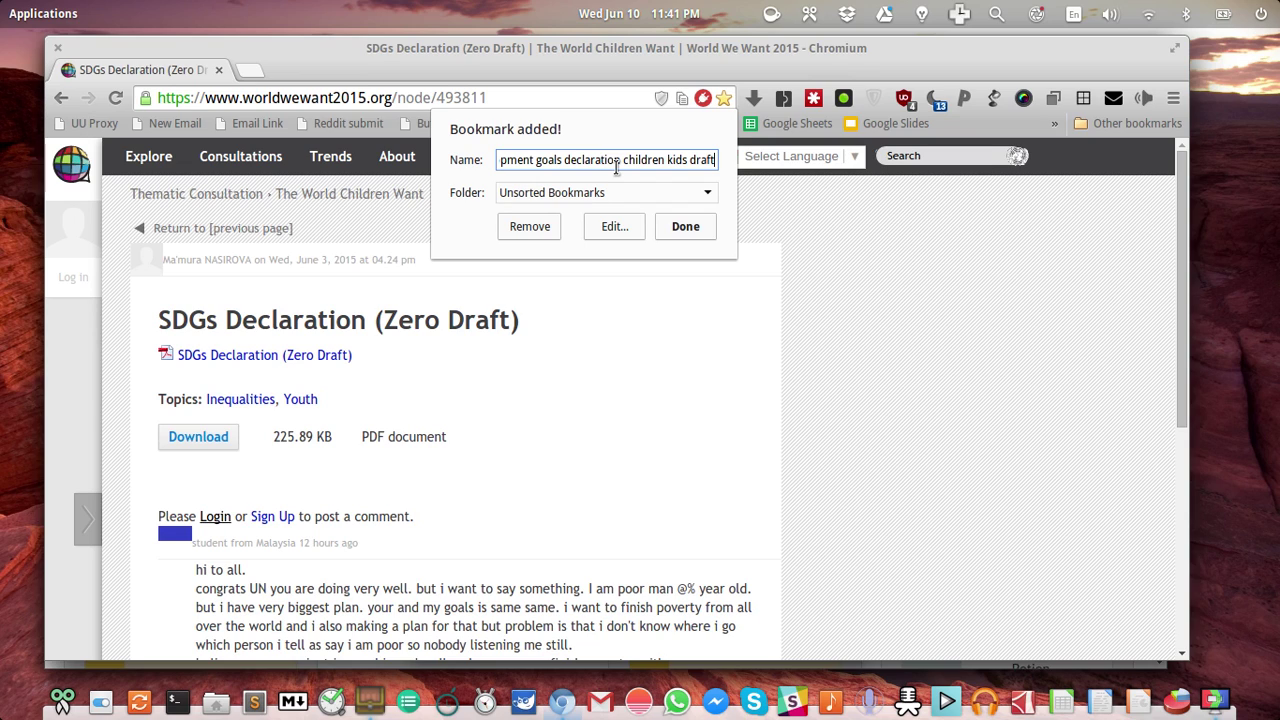
{"action": "key", "text": "Return"}
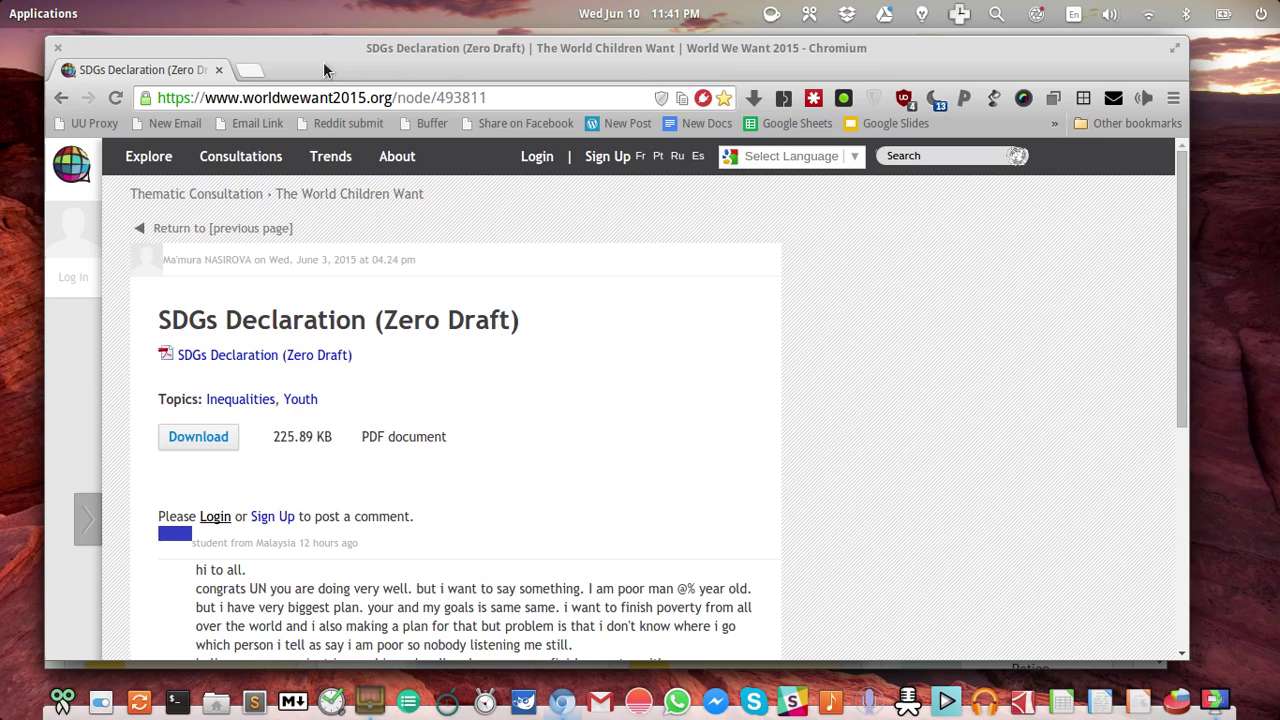
Step: Swap the SDGs tab for a new tab and type 'sustainable development goals' in the address bar
{"action": "left_click", "coordinate": [252, 72]}
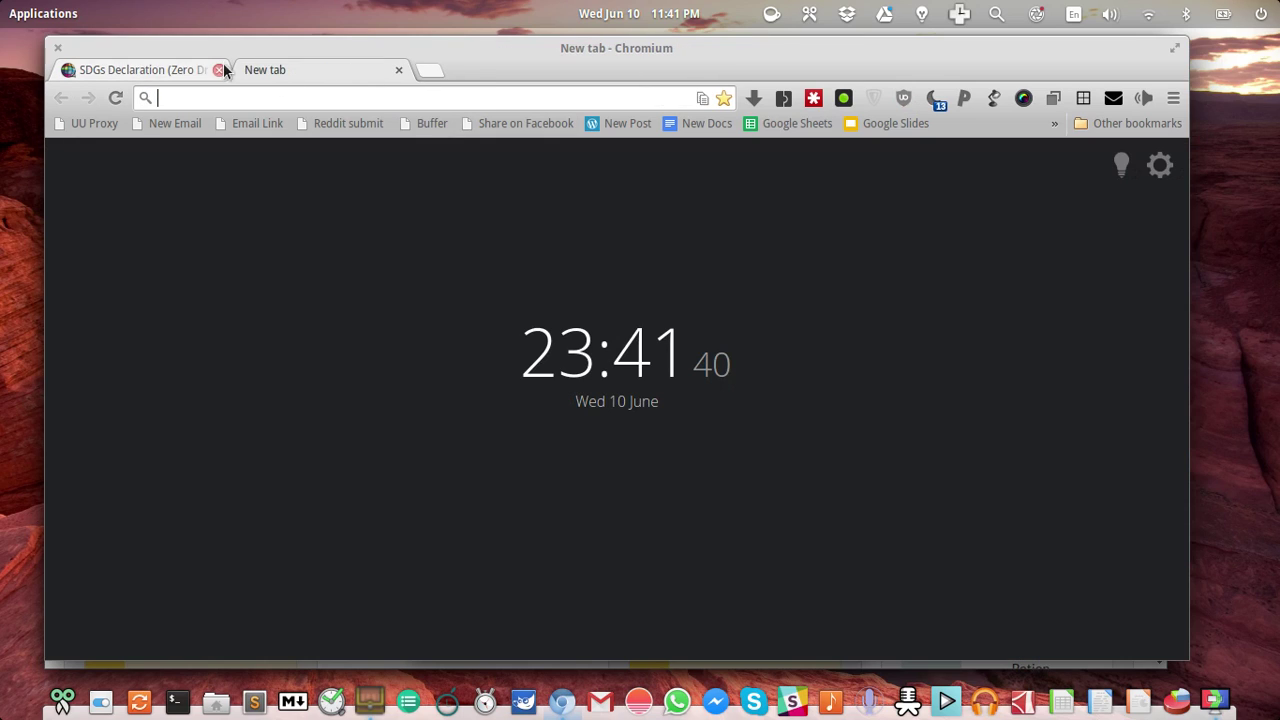
{"action": "left_click", "coordinate": [218, 70]}
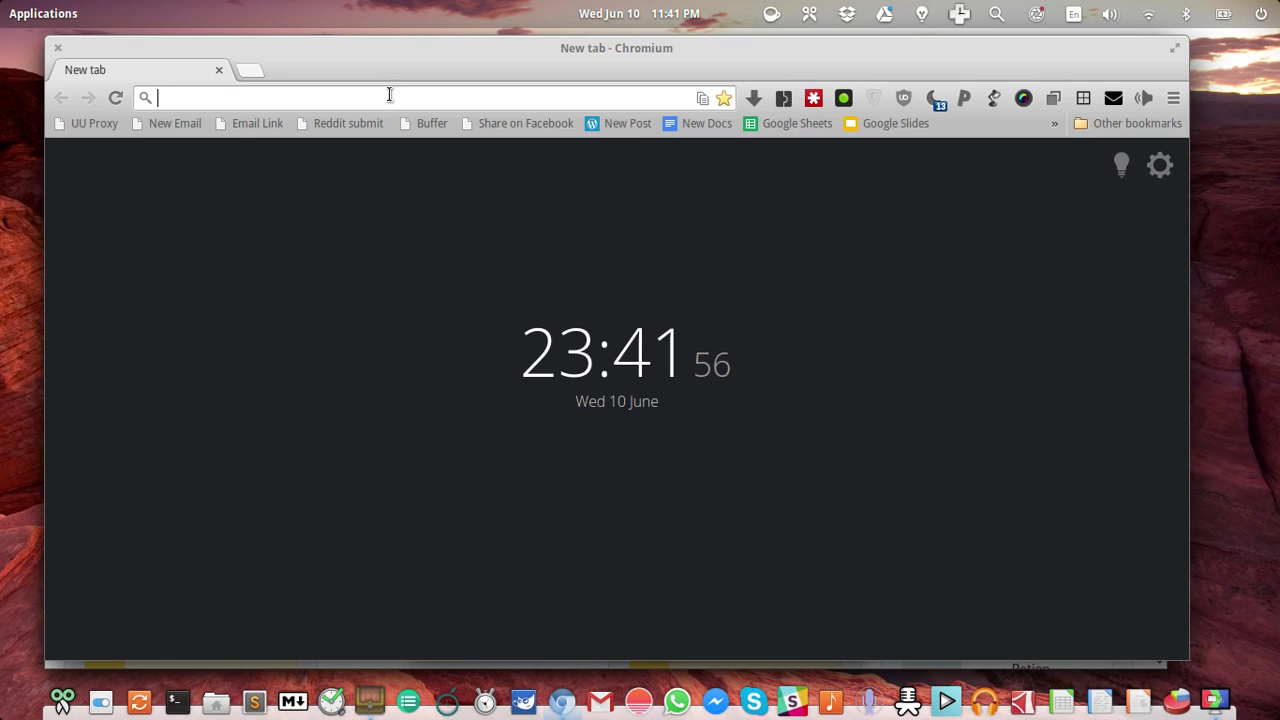
{"action": "type", "text": "sustainable"}
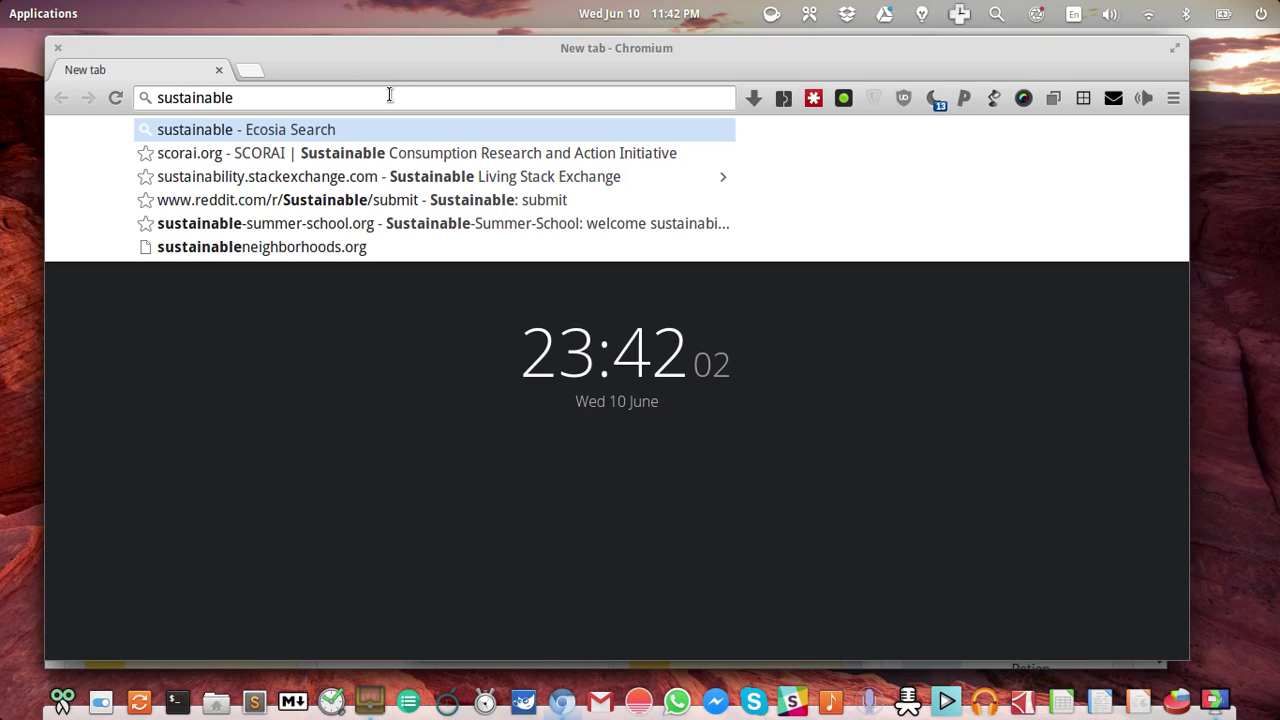
{"action": "type", "text": "devel"}
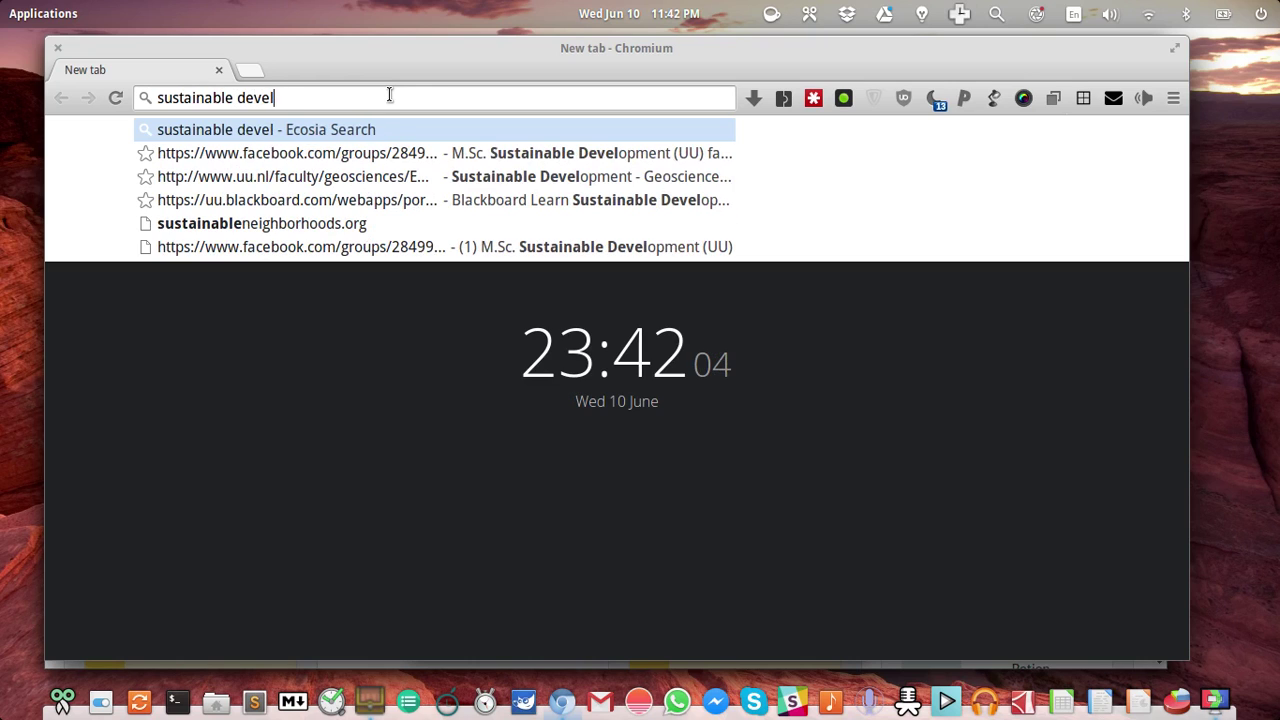
{"action": "type", "text": "opment"}
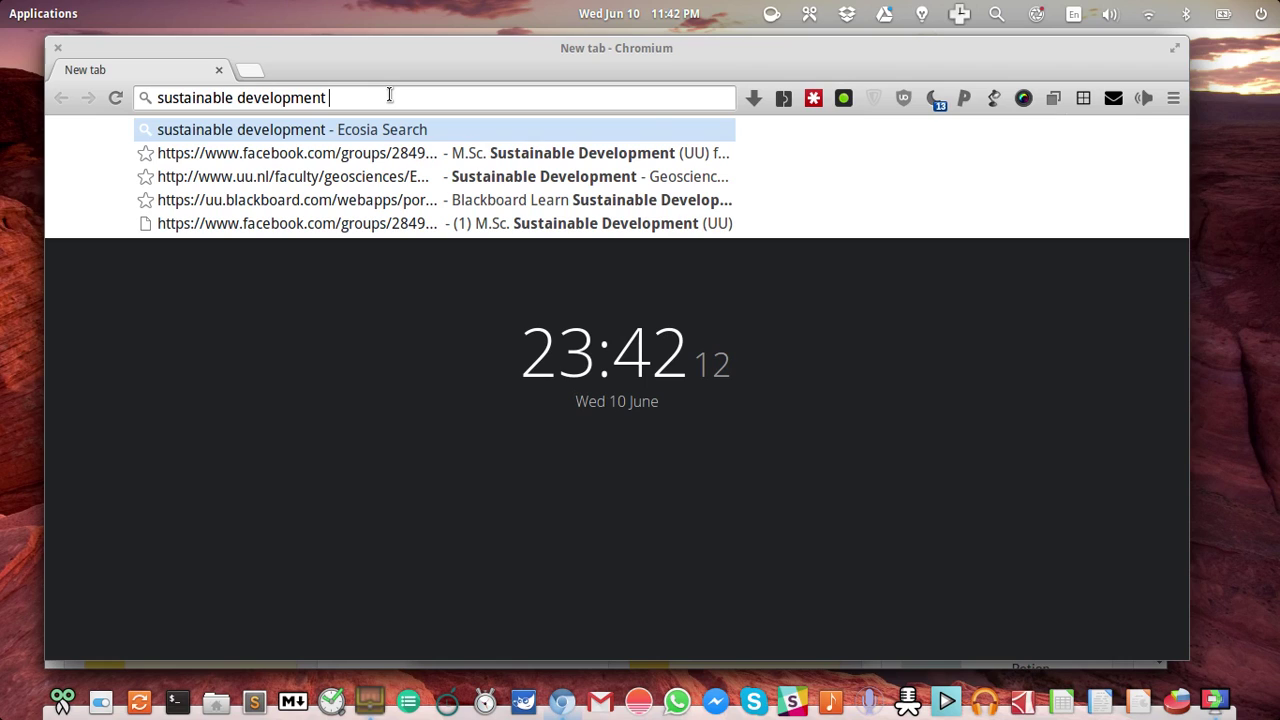
{"action": "type", "text": "ga"}
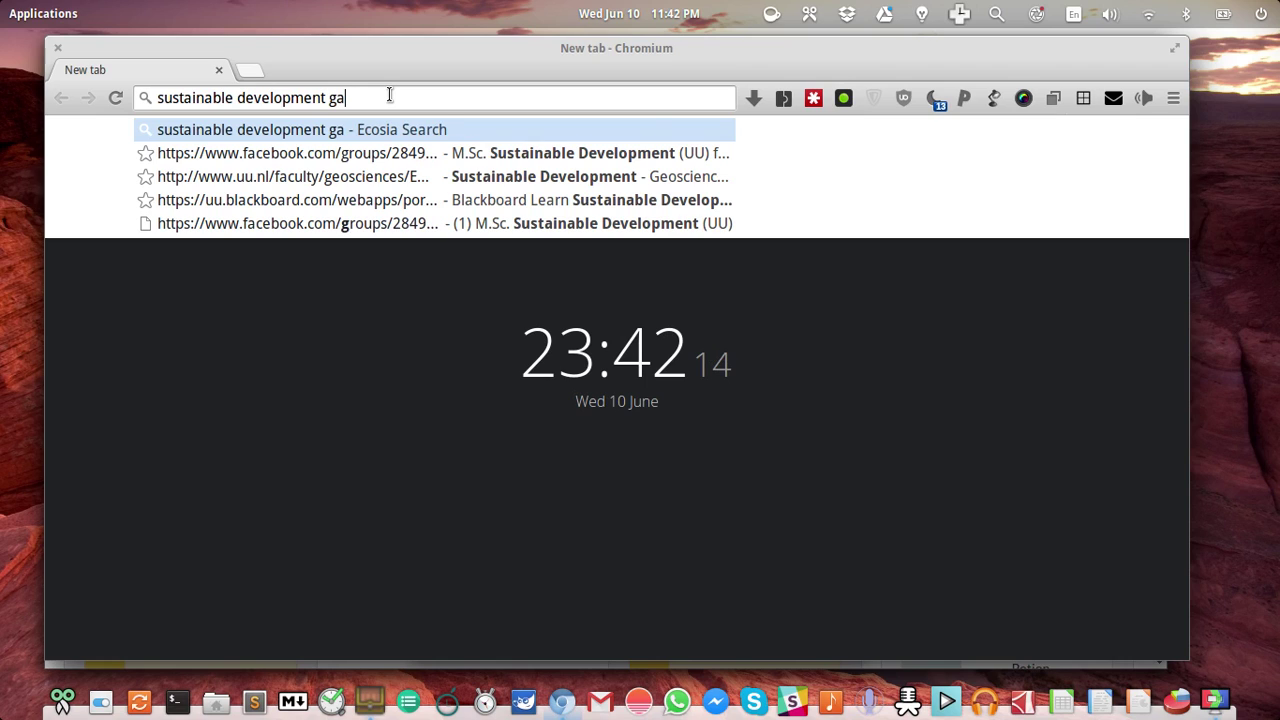
{"action": "key", "text": "BackSpace"}
{"action": "type", "text": "oals"}
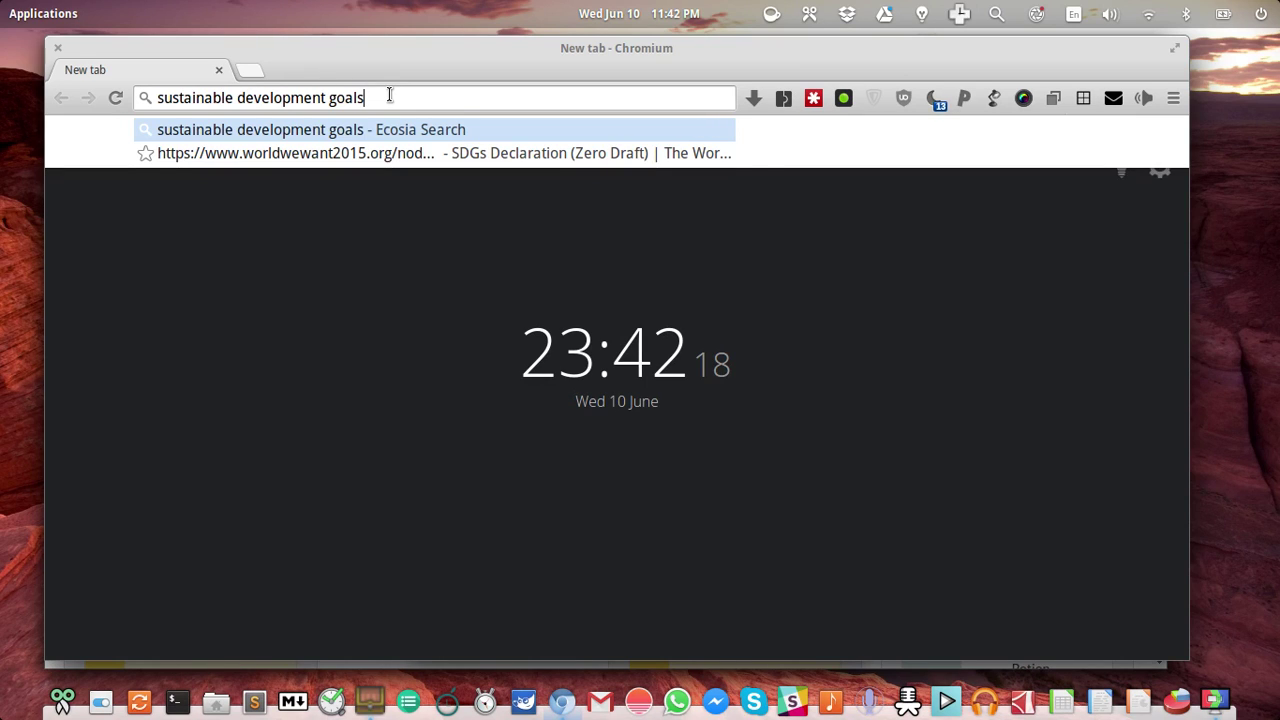
Step: Highlight the bookmarked SDGs Declaration suggestion, then clear the address bar
{"action": "key", "text": "Down"}
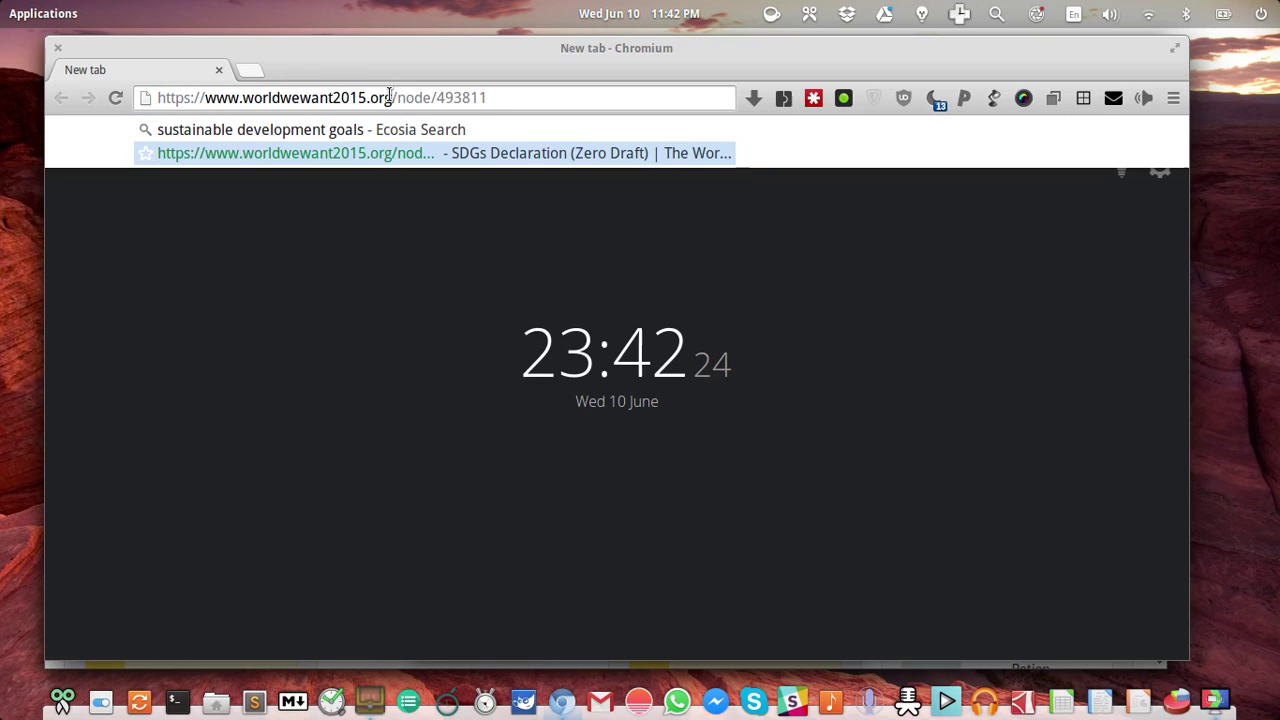
{"action": "key", "text": "ctrl+a"}
{"action": "key", "text": "BackSpace"}
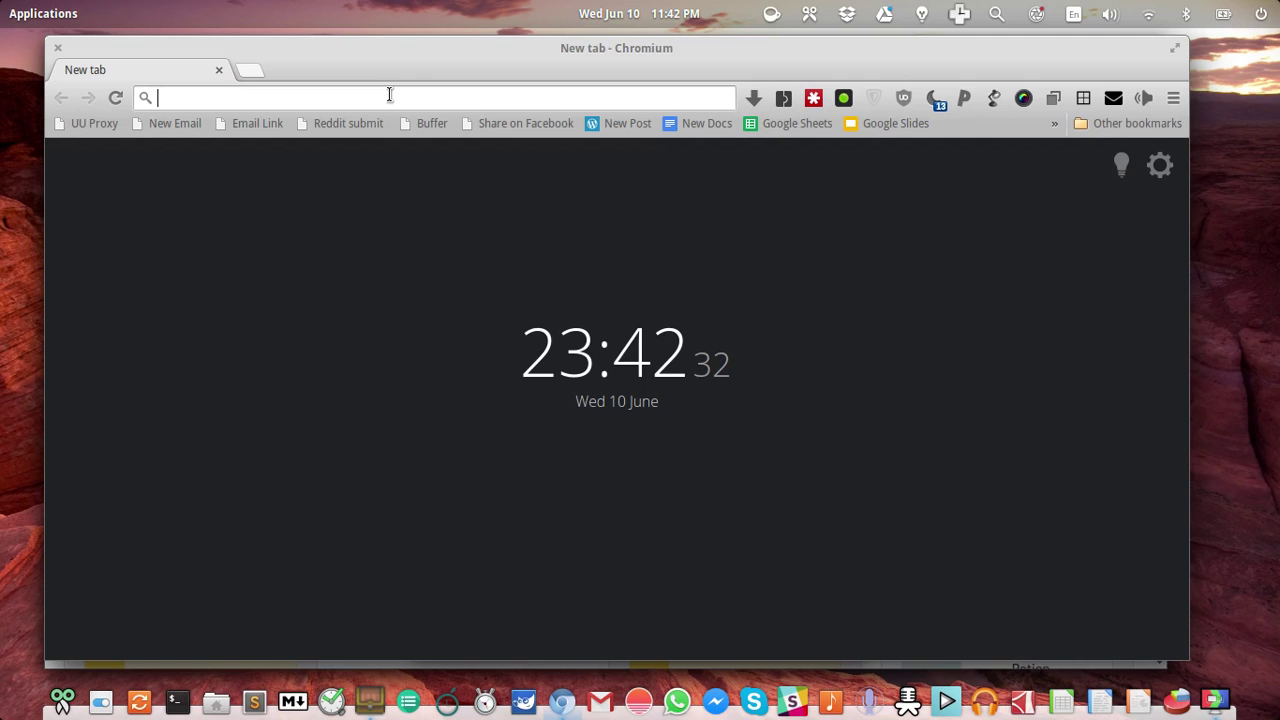
Step: Search 'declaration' in the address bar and highlight the worldwewant2015.org bookmark suggestion
{"action": "type", "text": "de"}
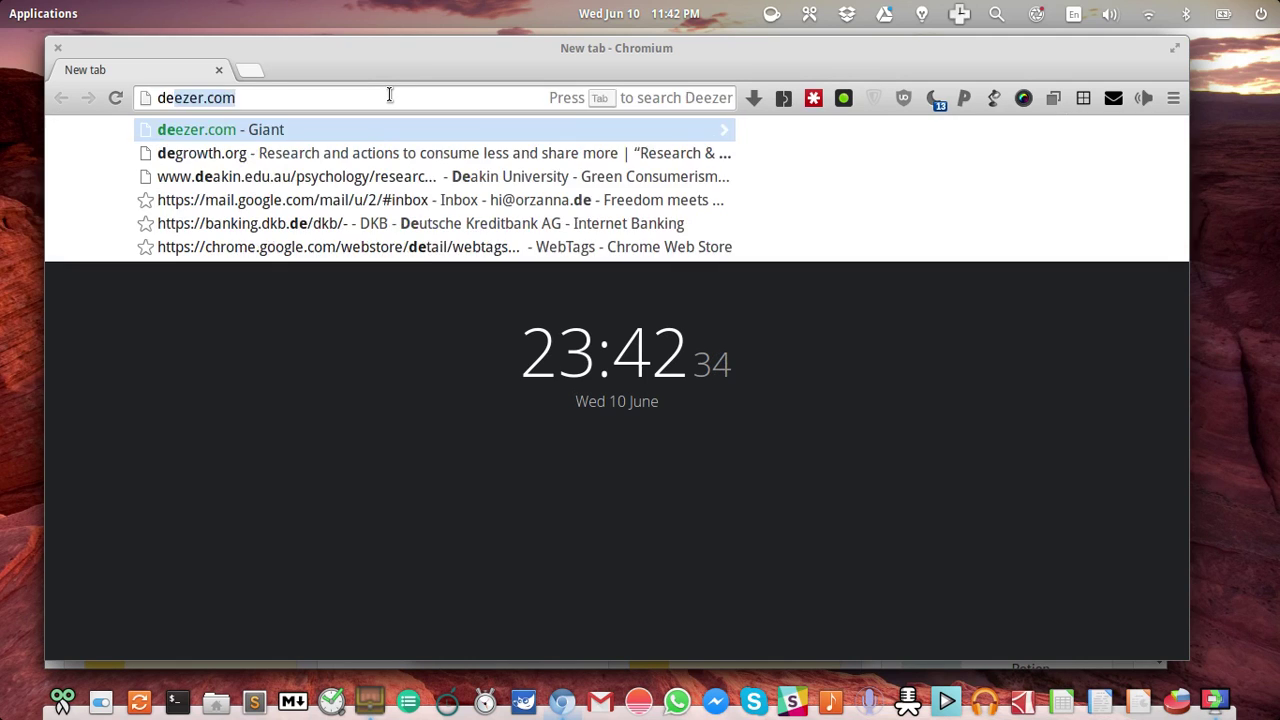
{"action": "type", "text": "claration"}
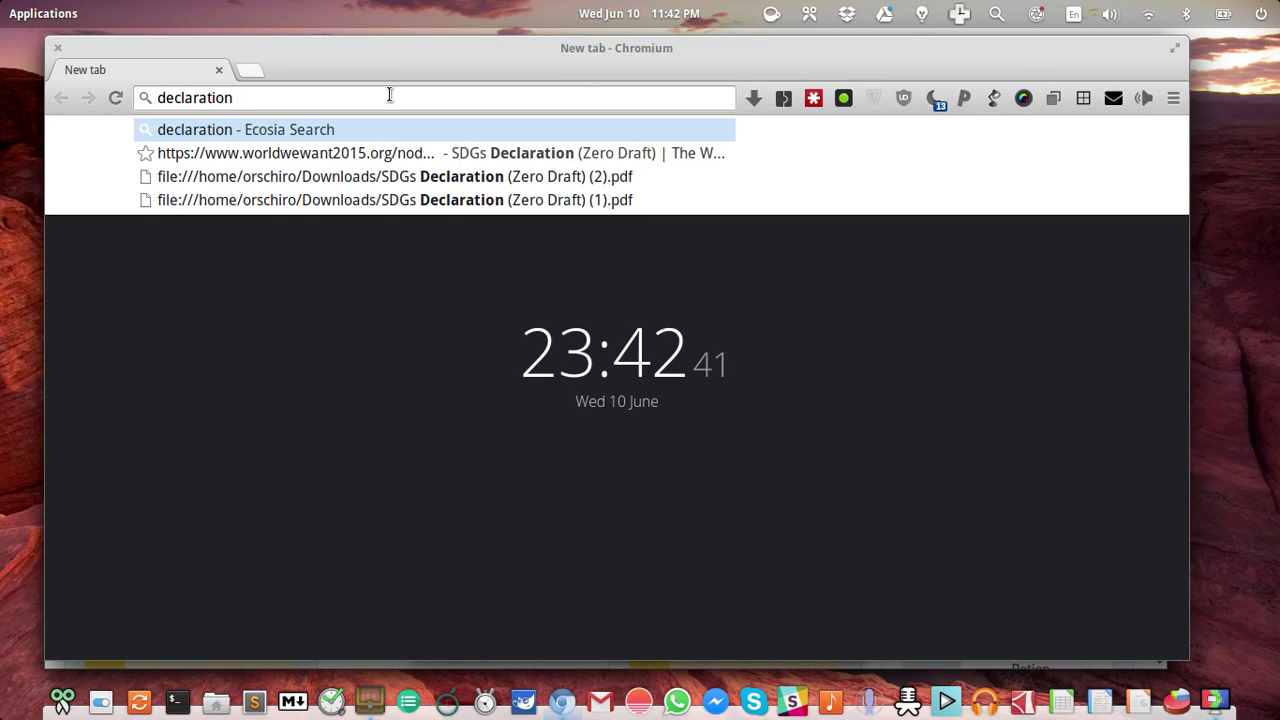
{"action": "key", "text": "Down"}
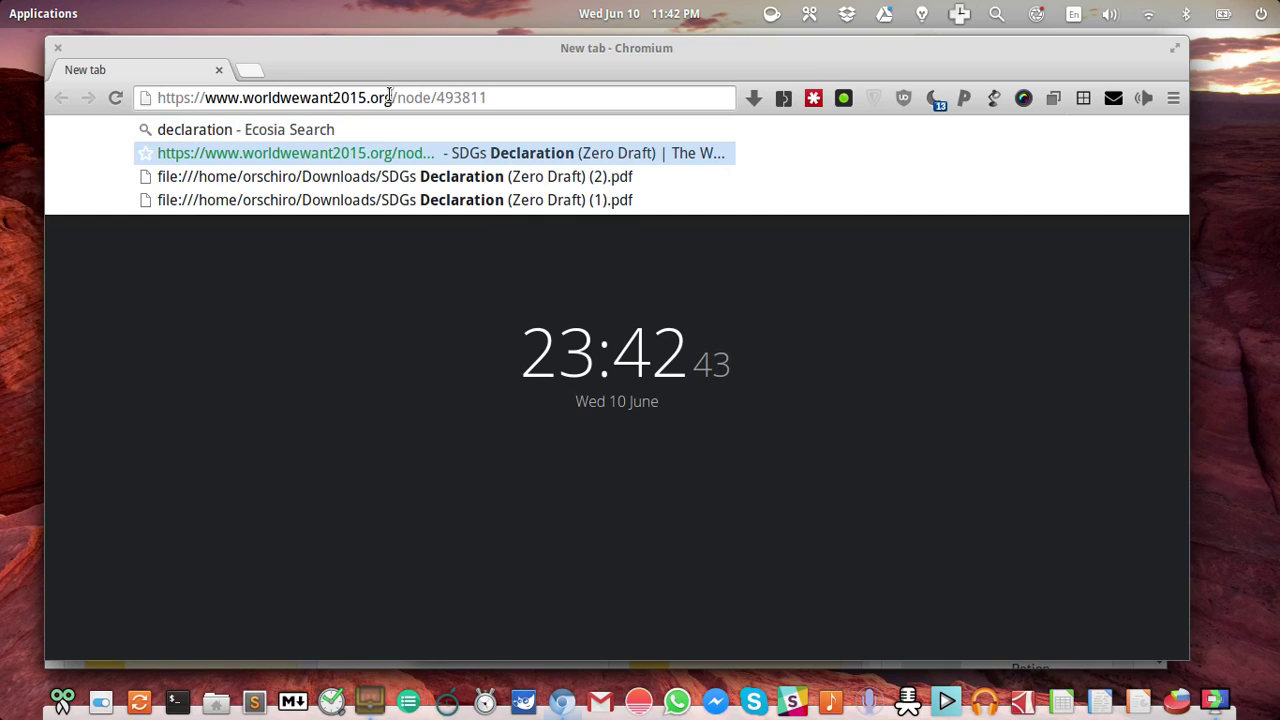